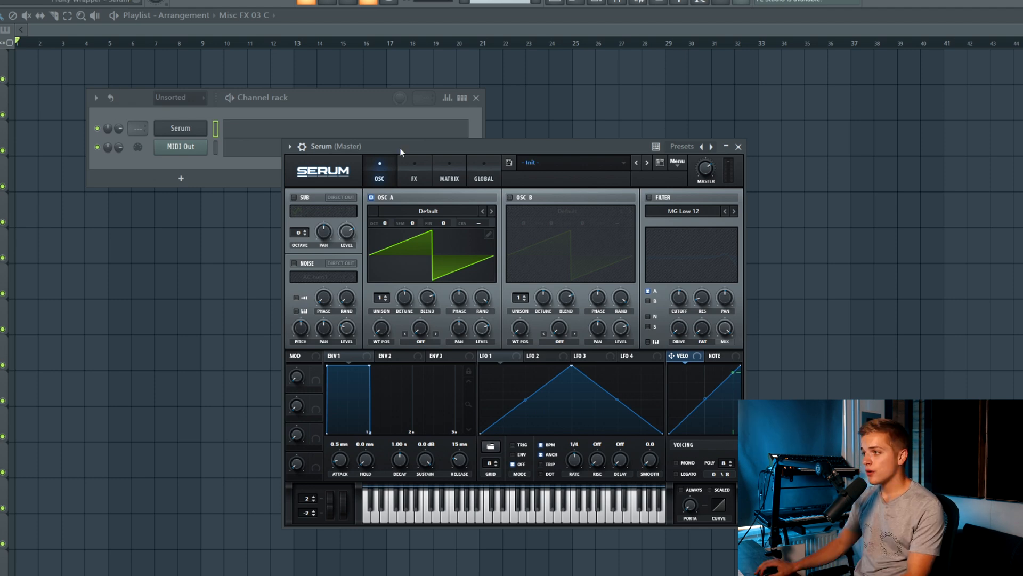
Step: Load the Basic Shapes wavetable from the analog category into oscillator A
{"action": "left_click_drag", "start_coordinate": [403, 145], "coordinate": [404, 128]}
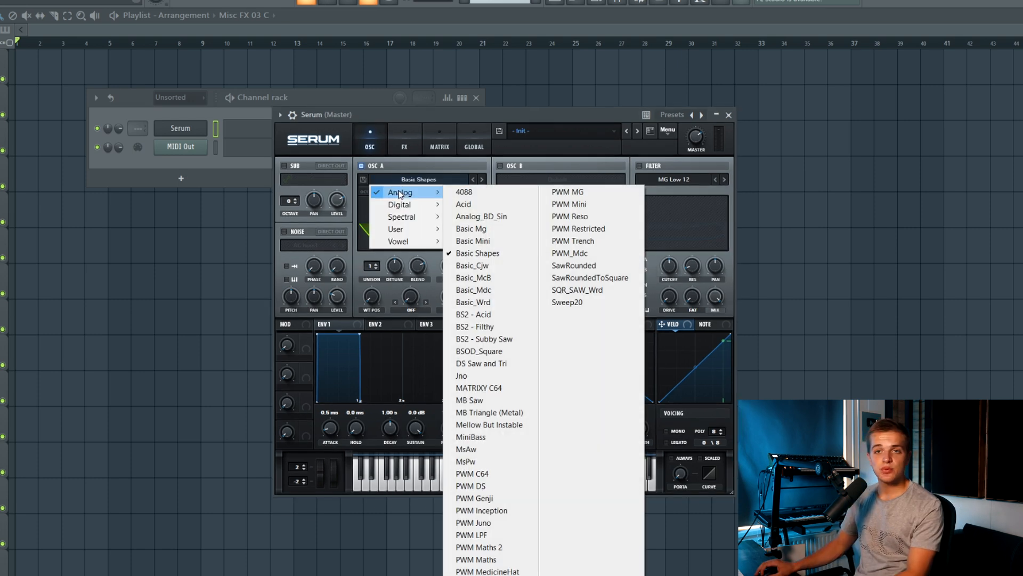
{"action": "left_click", "coordinate": [477, 253]}
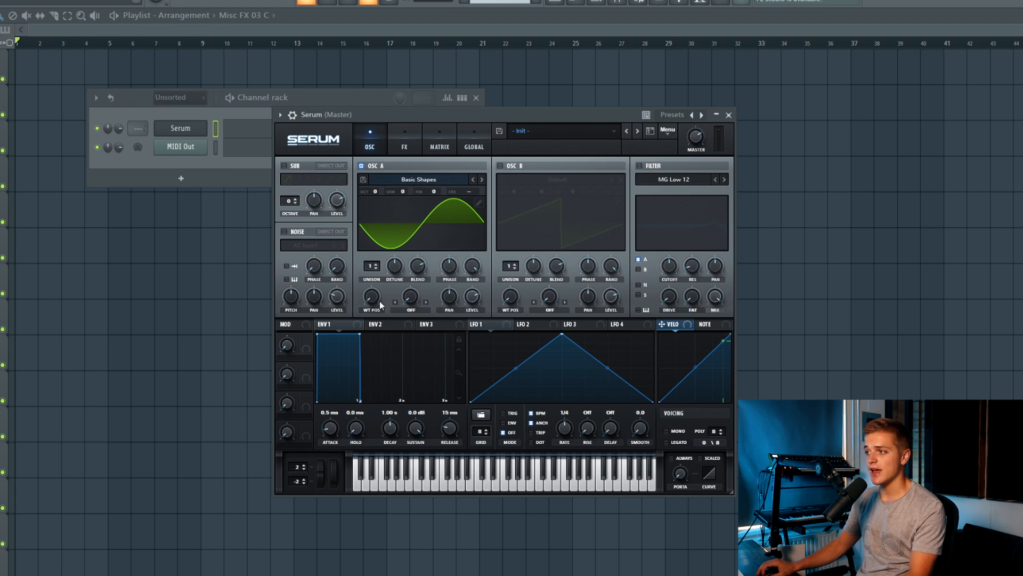
{"action": "mouse_move", "coordinate": [379, 301]}
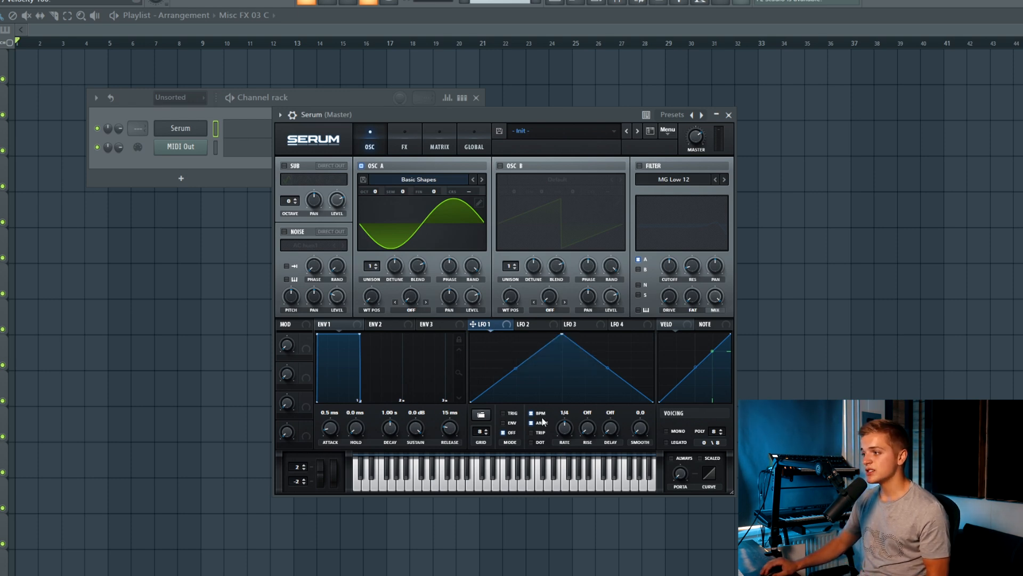
Step: Set LFO 1 to Trig mode and assign it to modulate oscillator A's coarse pitch
{"action": "left_click", "coordinate": [513, 423]}
{"action": "left_click", "coordinate": [513, 433]}
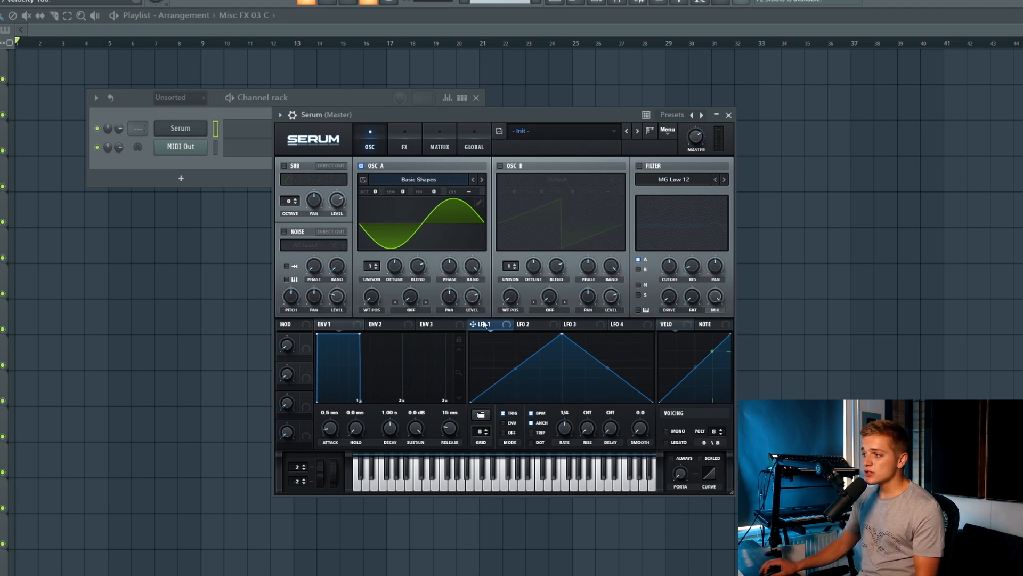
{"action": "left_click_drag", "start_coordinate": [481, 326], "coordinate": [478, 193]}
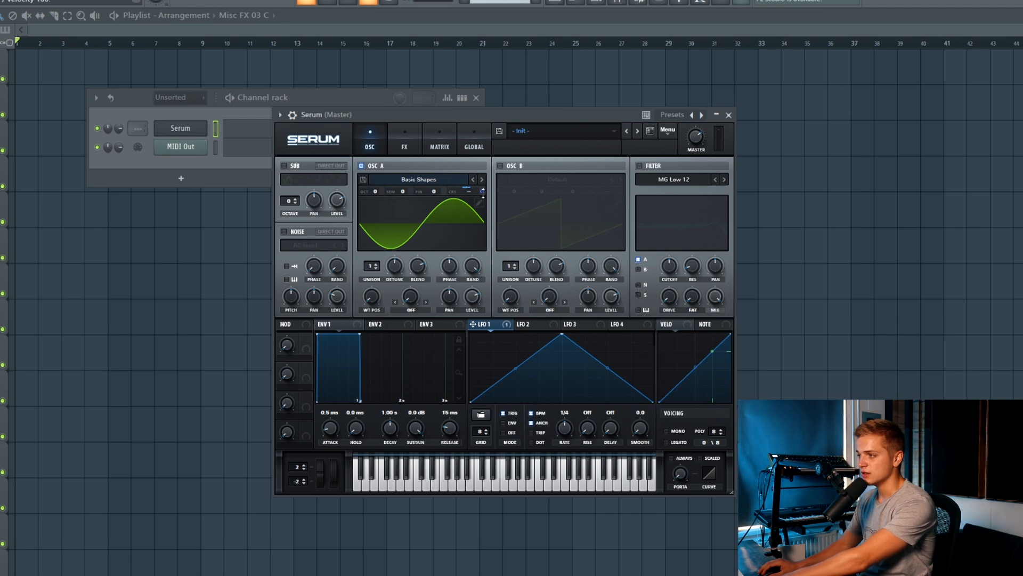
{"action": "right_click", "coordinate": [483, 193]}
{"action": "left_click", "coordinate": [506, 199]}
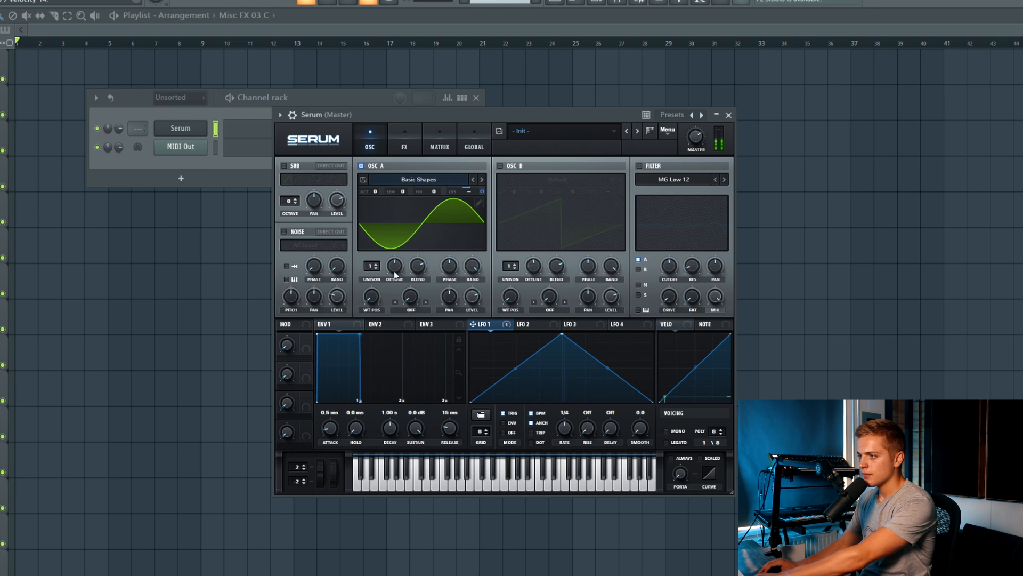
{"action": "left_click_drag", "start_coordinate": [378, 296], "coordinate": [379, 276]}
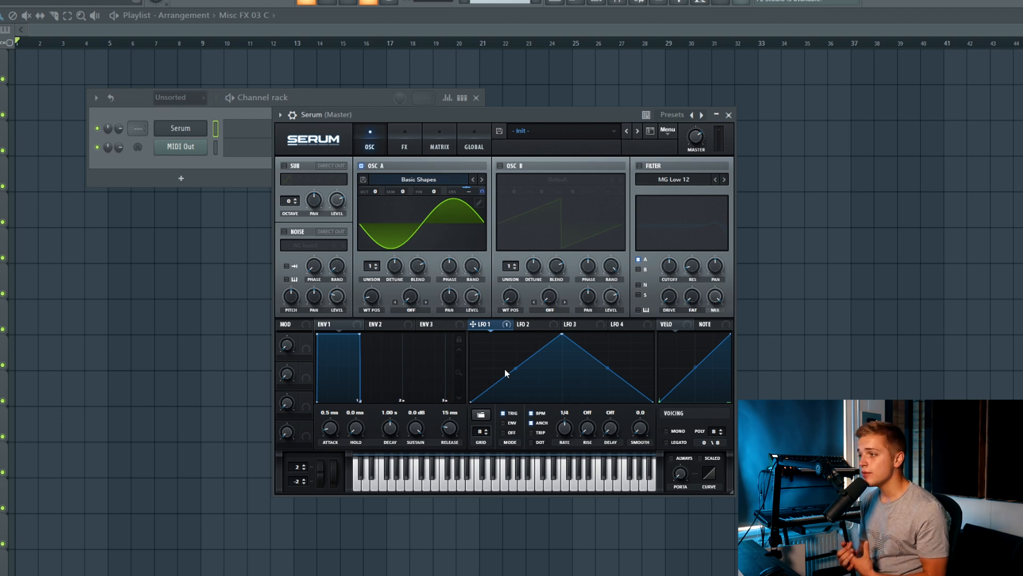
Step: Load the basic sine shape into LFO 1
{"action": "left_click", "coordinate": [481, 414]}
{"action": "mouse_move", "coordinate": [492, 424]}
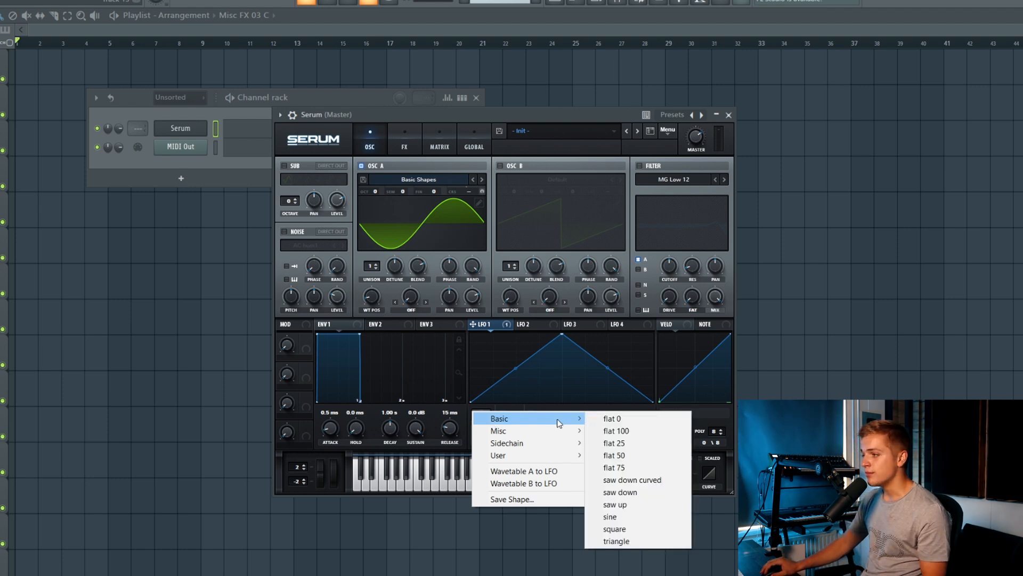
{"action": "left_click", "coordinate": [624, 518]}
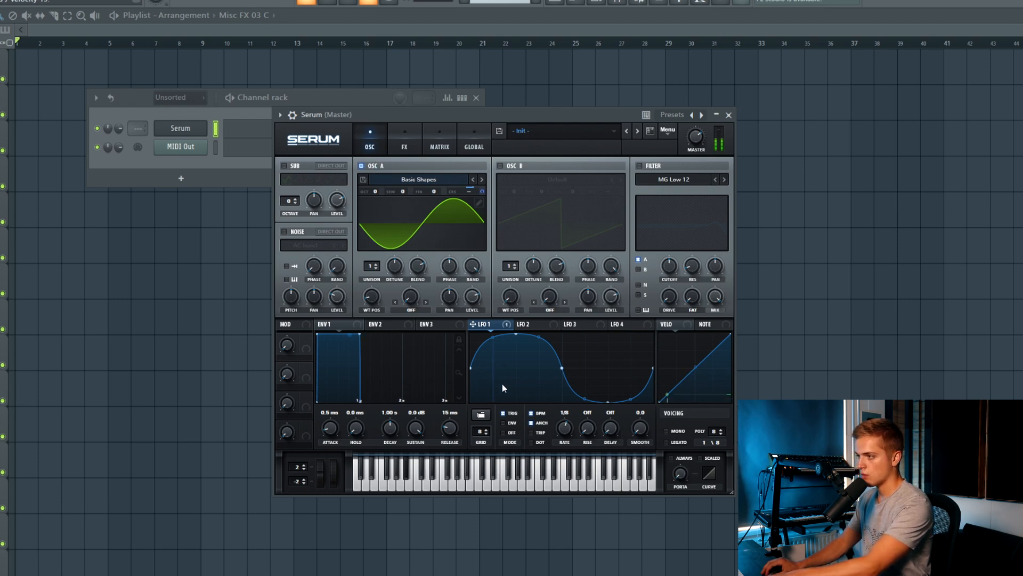
Step: Replace LFO 1's shape with the basic saw down preset
{"action": "left_click", "coordinate": [481, 414]}
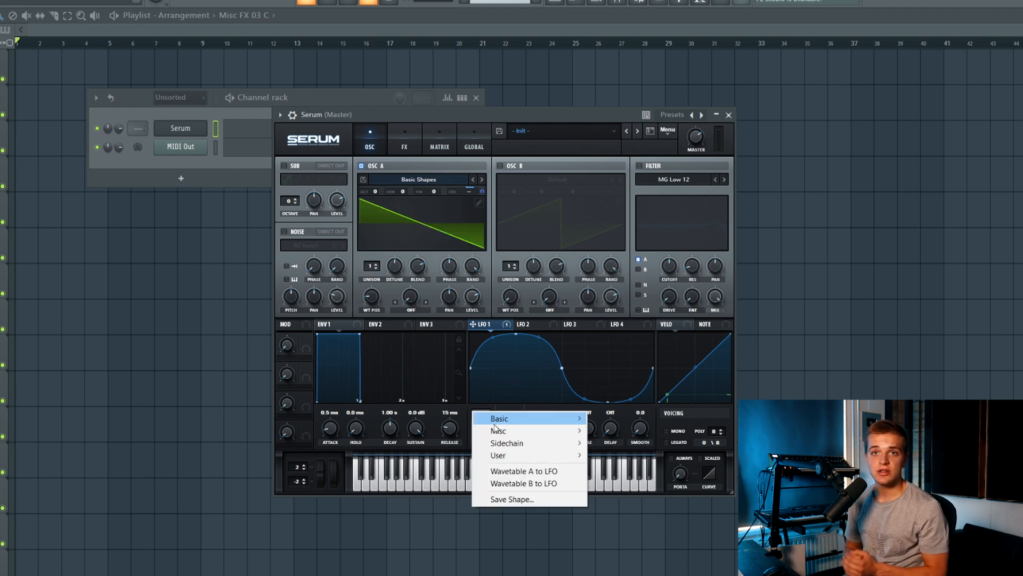
{"action": "mouse_move", "coordinate": [525, 419]}
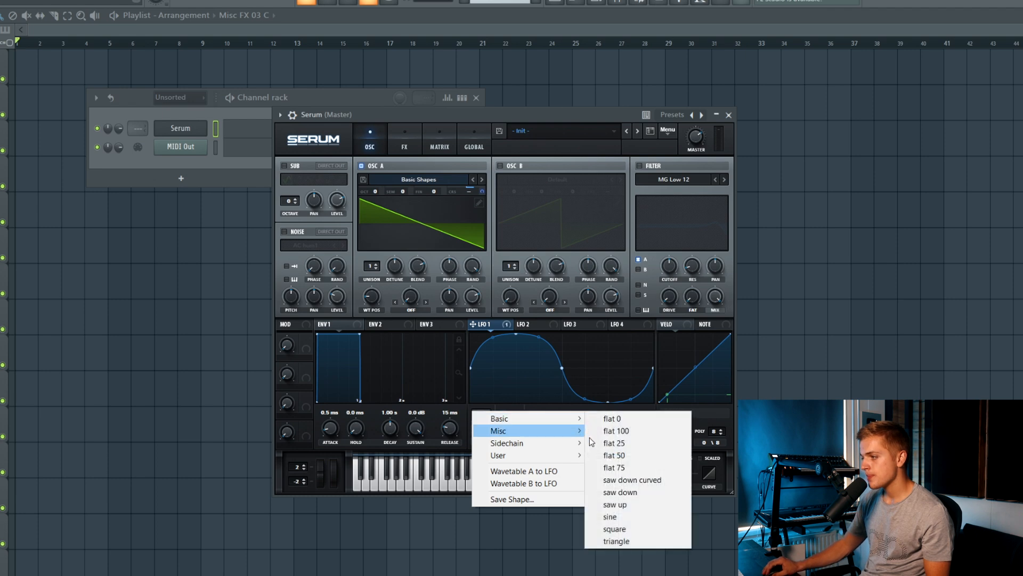
{"action": "left_click", "coordinate": [619, 492]}
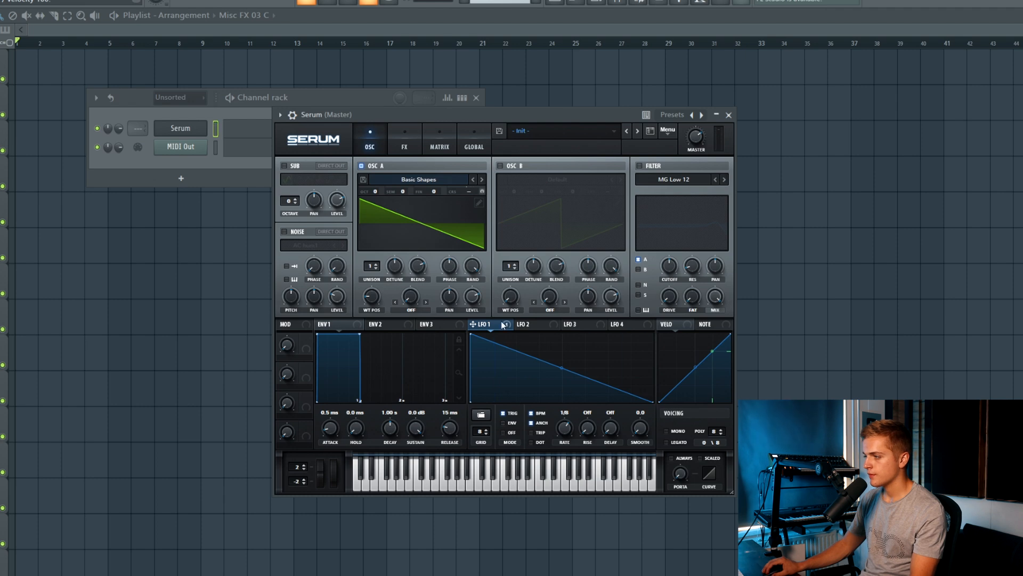
Step: Load the basic square shape into LFO 1 and set its rate to 1/32
{"action": "left_click", "coordinate": [481, 414]}
{"action": "mouse_move", "coordinate": [491, 421]}
{"action": "left_click", "coordinate": [658, 528]}
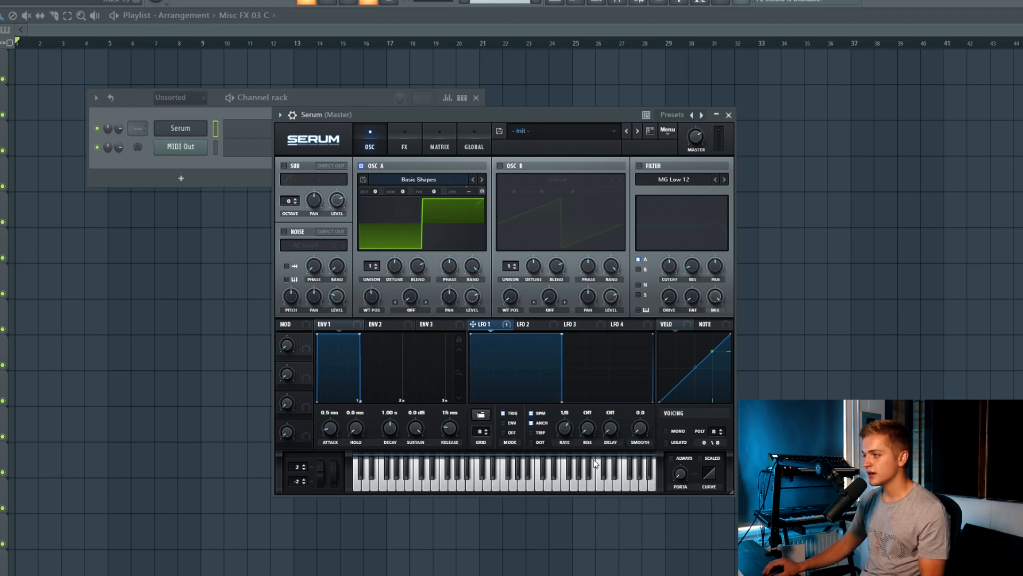
{"action": "left_click_drag", "start_coordinate": [566, 429], "coordinate": [567, 424]}
Step: Play a series of test notes to audition the square-modulated pitch sound
{"action": "key", "text": "e"}
{"action": "key", "text": "t"}
{"action": "key", "text": "t"}
{"action": "key", "text": "y"}
{"action": "key", "text": "e"}
{"action": "key", "text": "e"}
{"action": "key", "text": "e"}
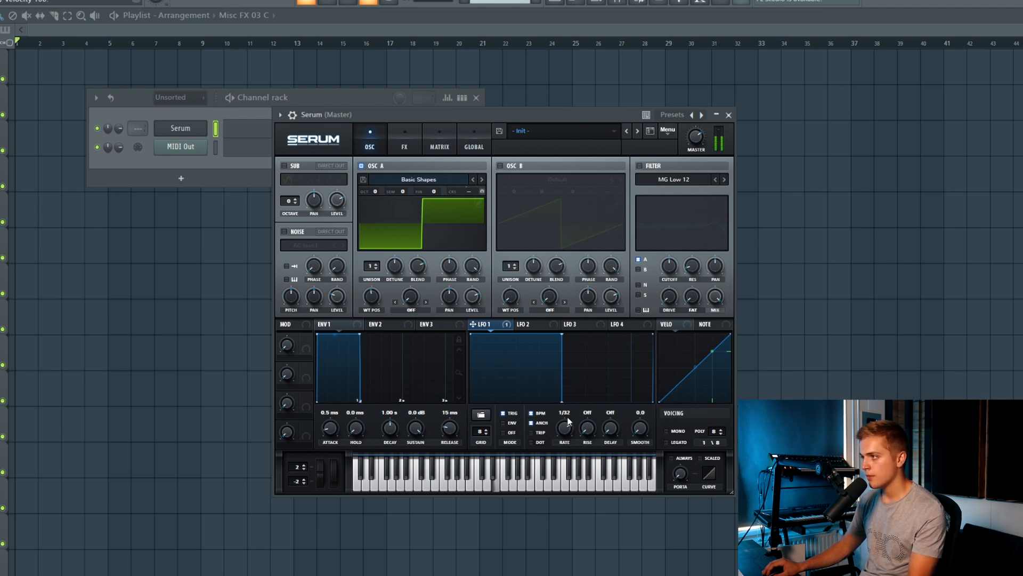
{"action": "key", "text": "t"}
{"action": "key", "text": "y"}
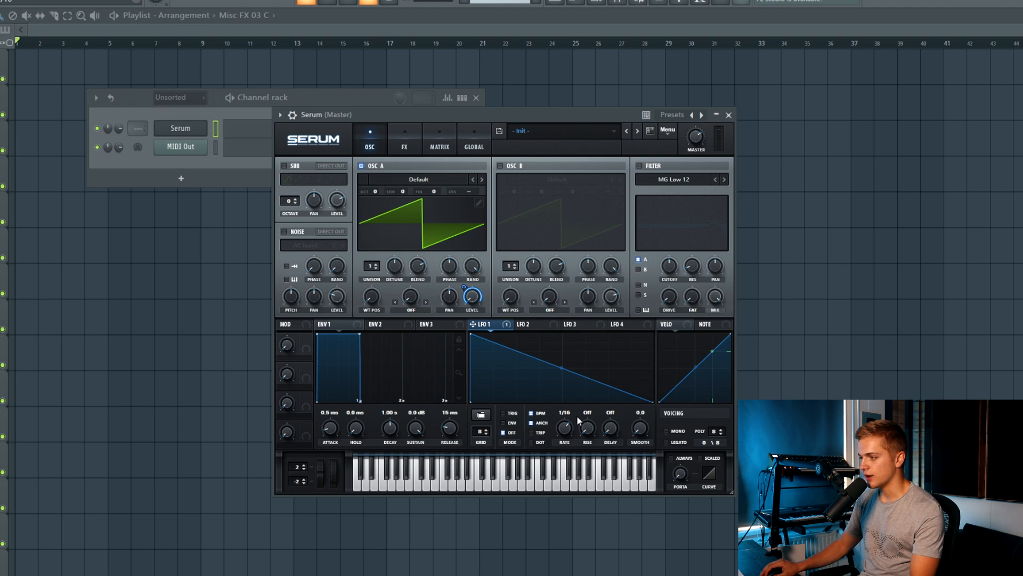
Step: Play a few notes to audition oscillator A with LFO 1 modulating its level
{"action": "key", "text": "z"}
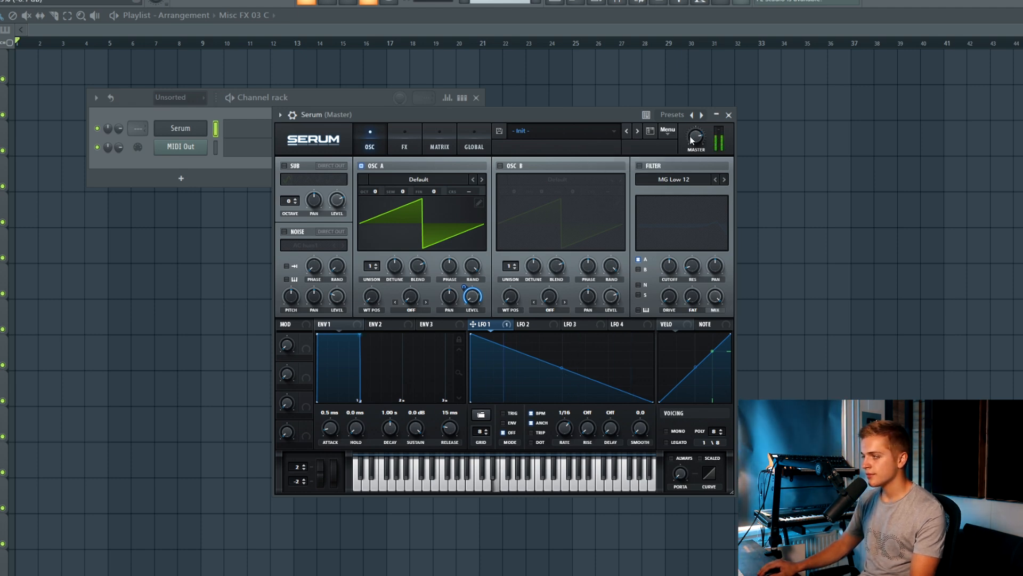
{"action": "key", "text": "b"}
{"action": "key", "text": "c"}
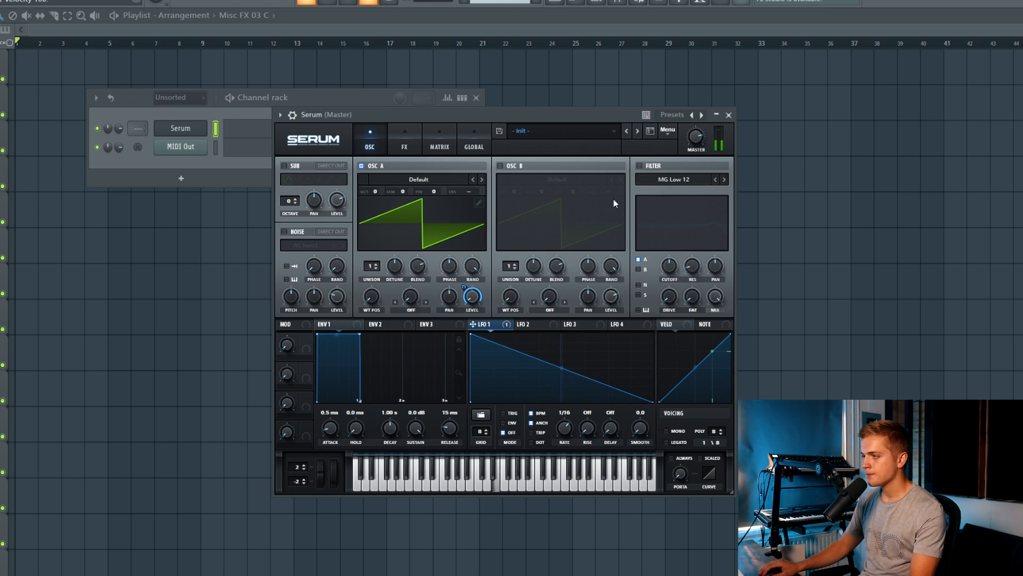
Step: Shape LFO 2 into a straight downward ramp and set its rate to 4 bar
{"action": "left_click", "coordinate": [543, 330]}
{"action": "left_click_drag", "start_coordinate": [562, 335], "coordinate": [471, 335]}
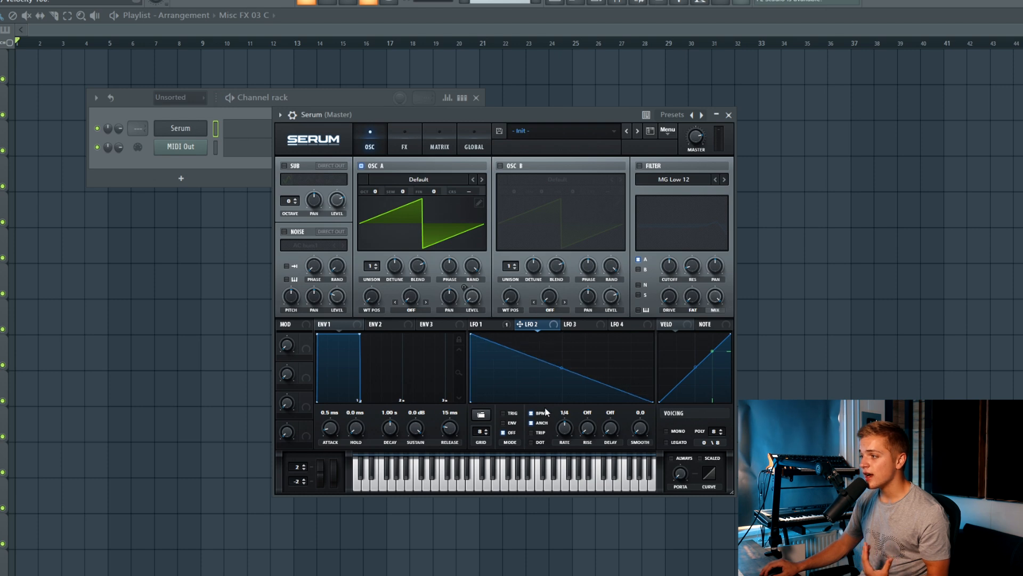
{"action": "left_click_drag", "start_coordinate": [565, 427], "coordinate": [559, 449]}
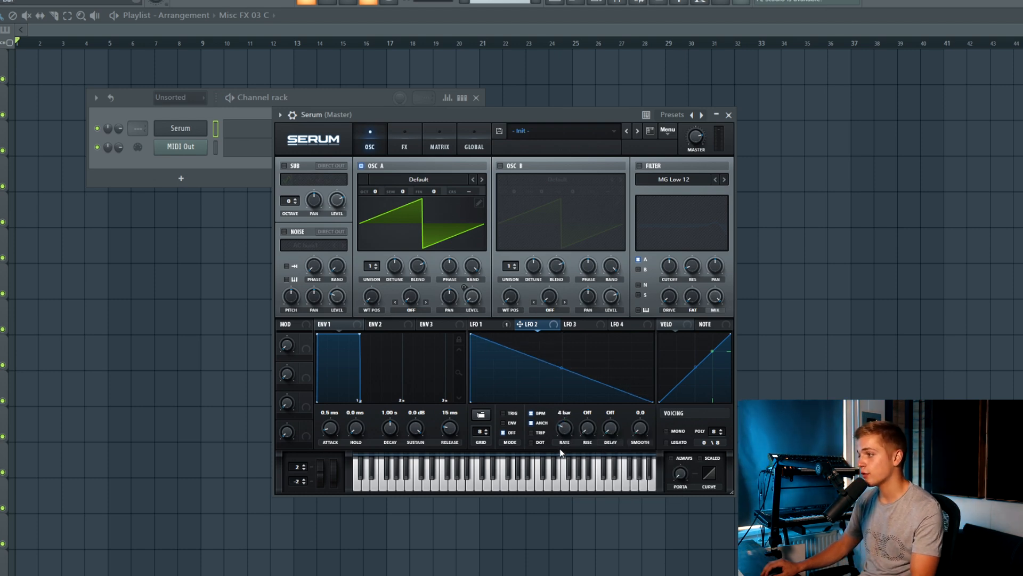
Step: Modulate oscillator A's coarse pitch with LFO 2 and switch LFO 2 to Env mode
{"action": "left_click_drag", "start_coordinate": [483, 195], "coordinate": [481, 192]}
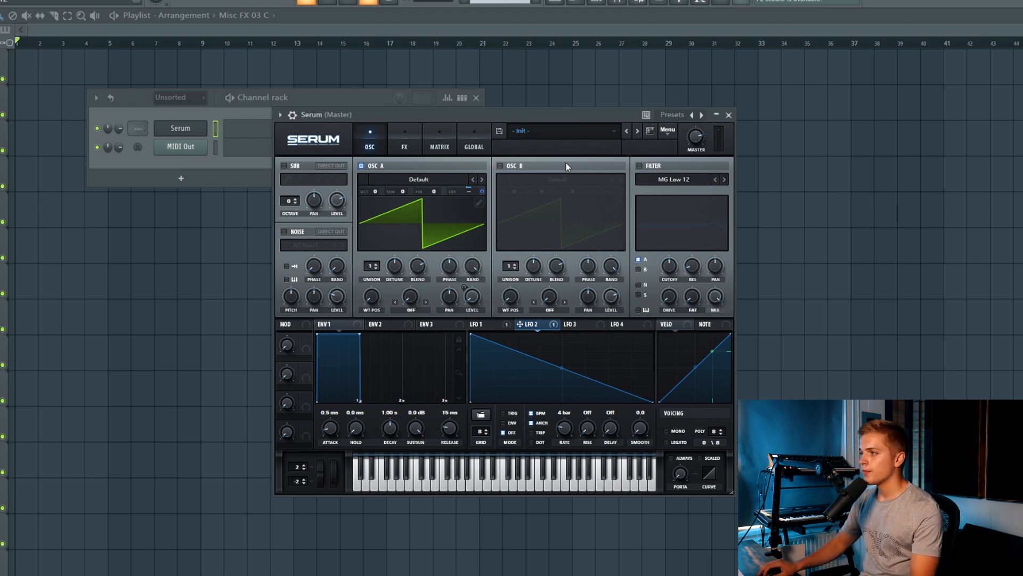
{"action": "left_click_drag", "start_coordinate": [518, 117], "coordinate": [531, 118]}
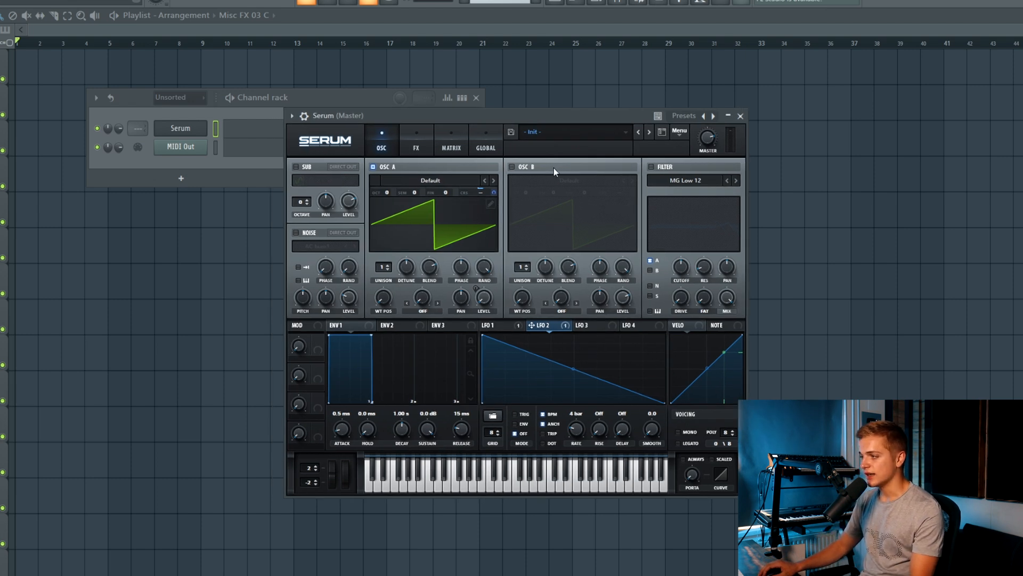
{"action": "left_click", "coordinate": [527, 422]}
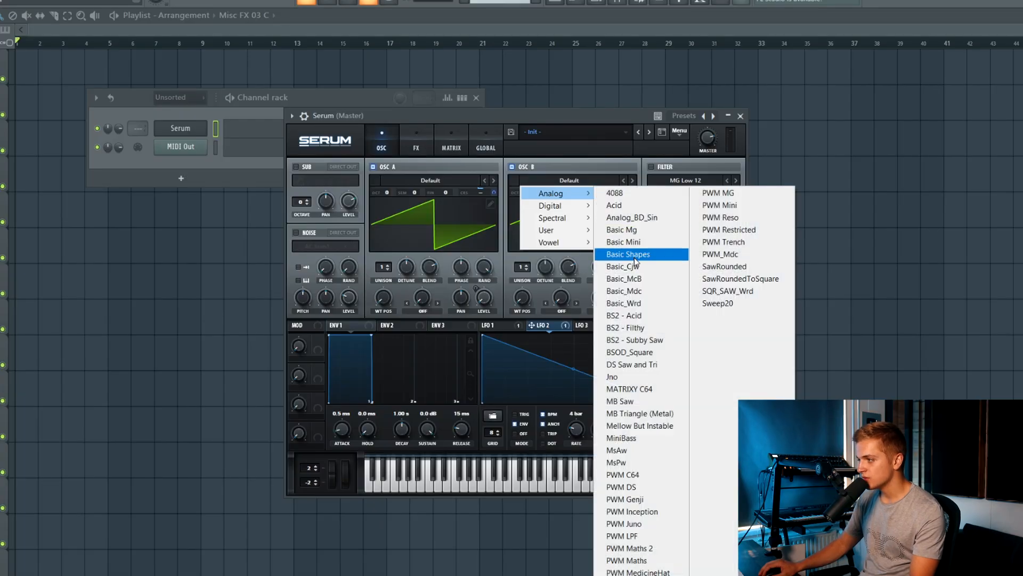
Step: Load the DS Saw and Tri wavetable into oscillator B and assign LFO 2 to its coarse pitch
{"action": "left_click", "coordinate": [634, 365]}
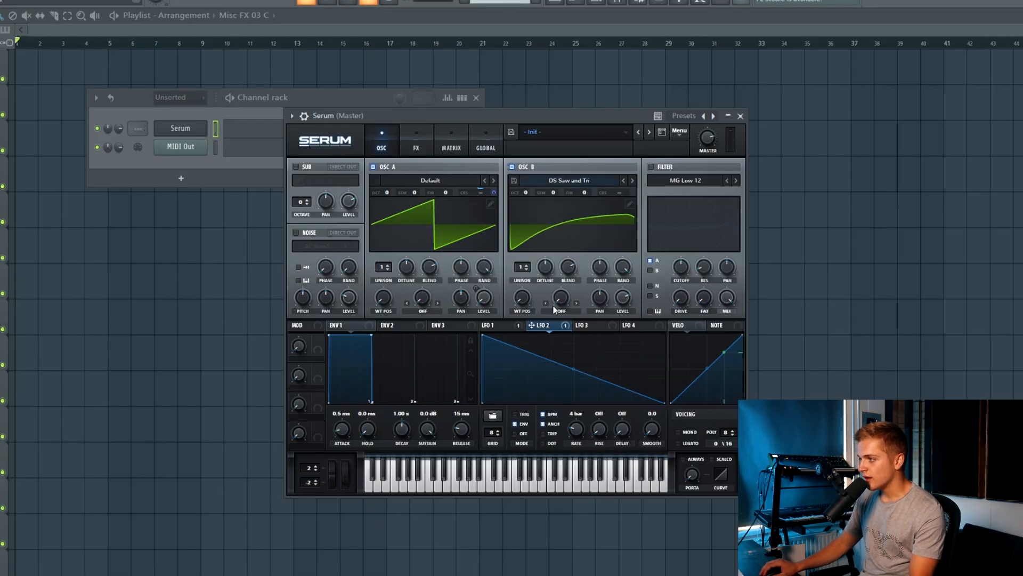
{"action": "left_click_drag", "start_coordinate": [535, 328], "coordinate": [632, 201]}
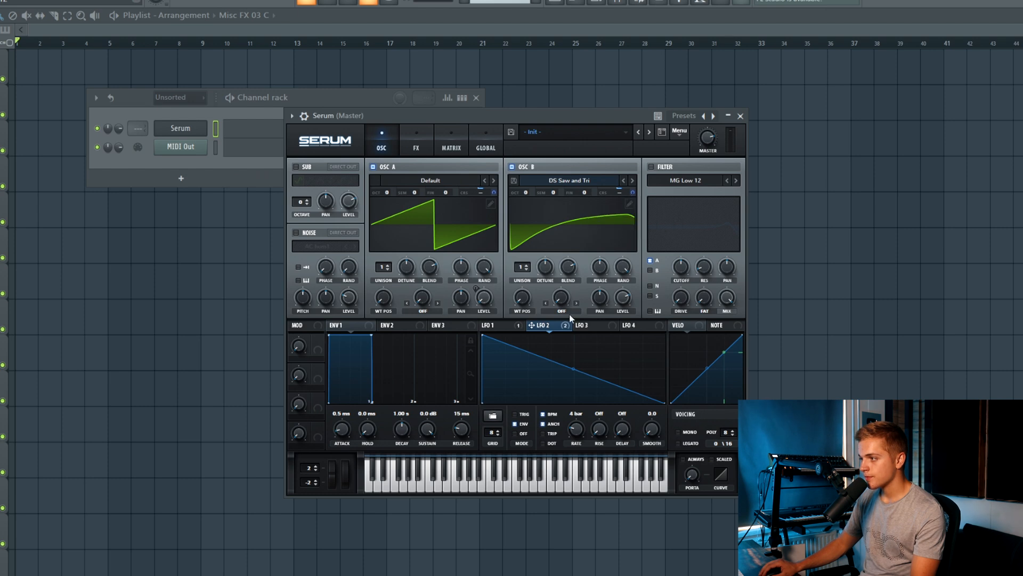
Step: Assign LFO 1 to modulate oscillator B's level and adjust the modulation amount
{"action": "left_click", "coordinate": [511, 327]}
{"action": "left_click_drag", "start_coordinate": [510, 328], "coordinate": [612, 378]}
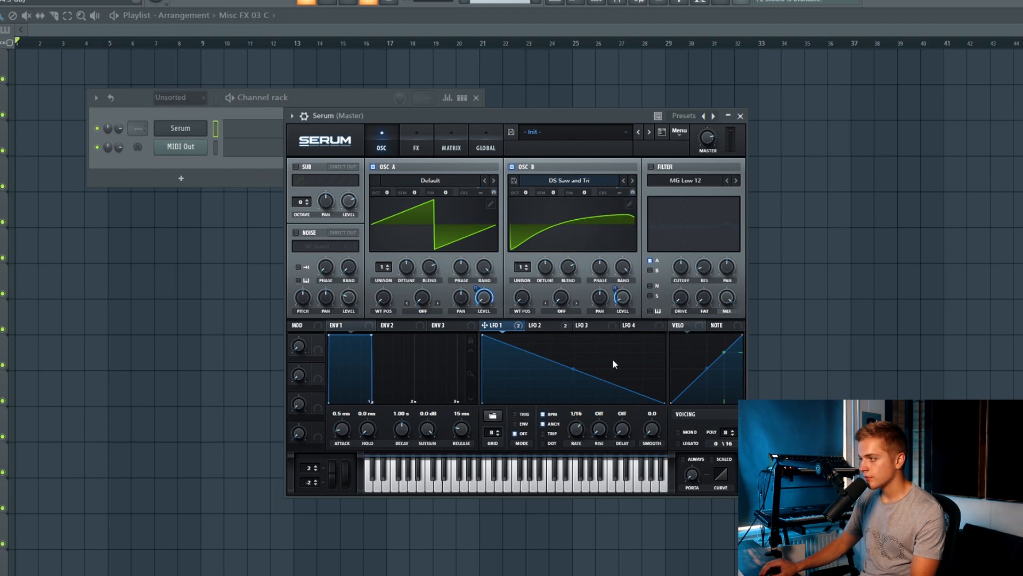
{"action": "left_click_drag", "start_coordinate": [614, 292], "coordinate": [614, 278]}
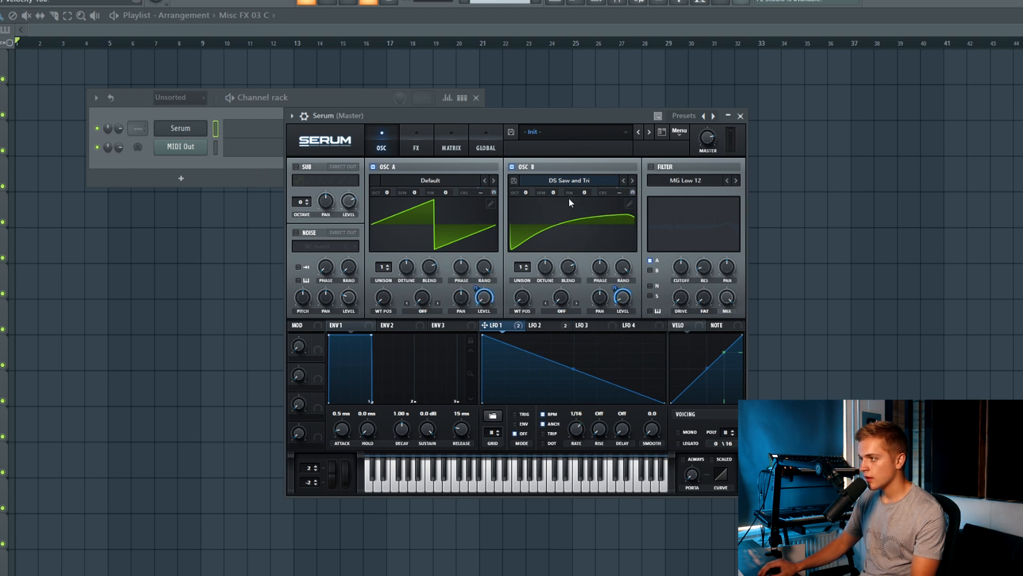
Step: Set fine tuning to 23 on oscillator A and -12 on oscillator B, and set oscillator B's octave to -1
{"action": "right_click", "coordinate": [582, 192]}
{"action": "left_click", "coordinate": [616, 251]}
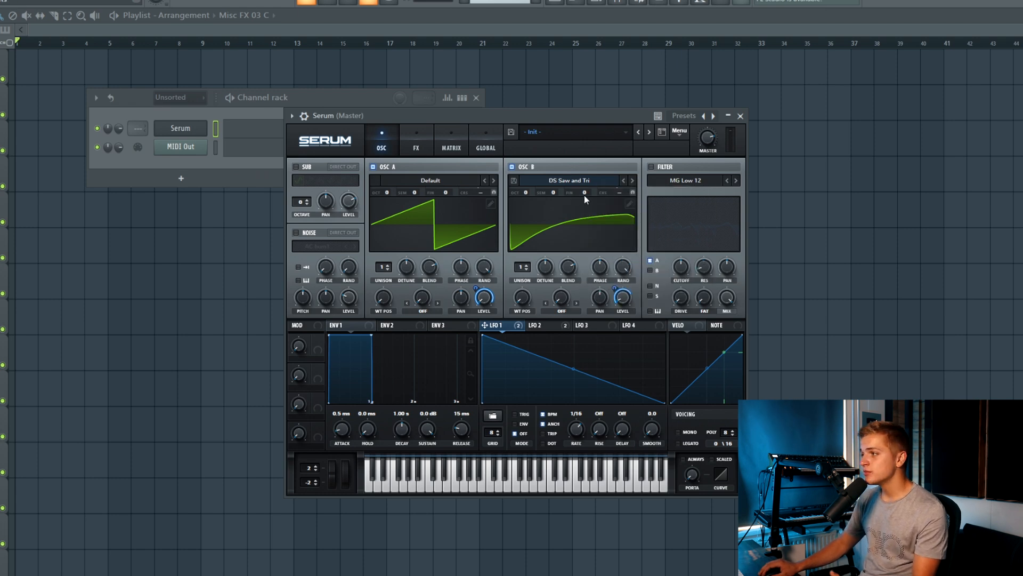
{"action": "left_click_drag", "start_coordinate": [588, 190], "coordinate": [587, 200]}
{"action": "left_click_drag", "start_coordinate": [458, 193], "coordinate": [452, 181]}
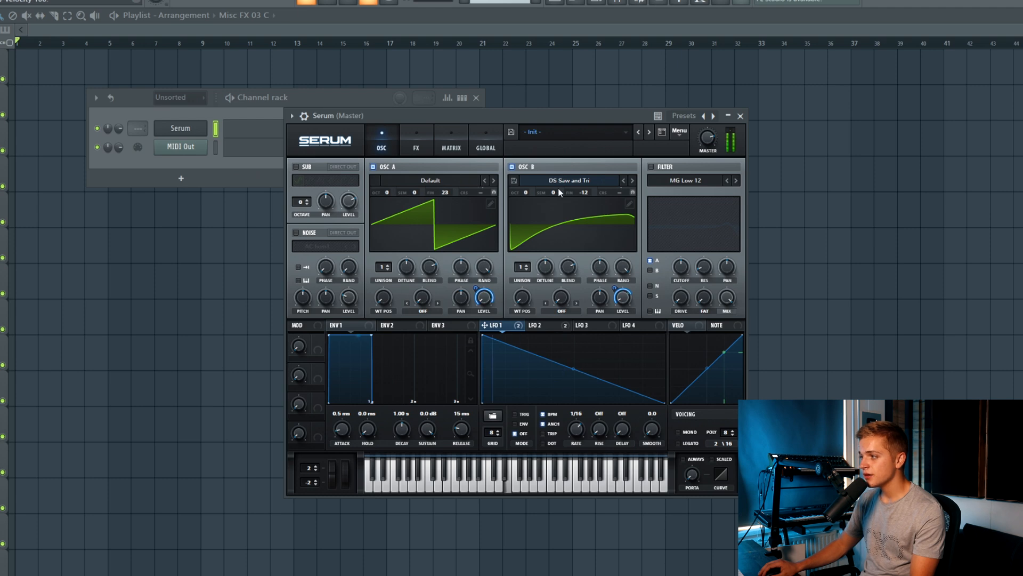
{"action": "left_click_drag", "start_coordinate": [526, 193], "coordinate": [528, 219]}
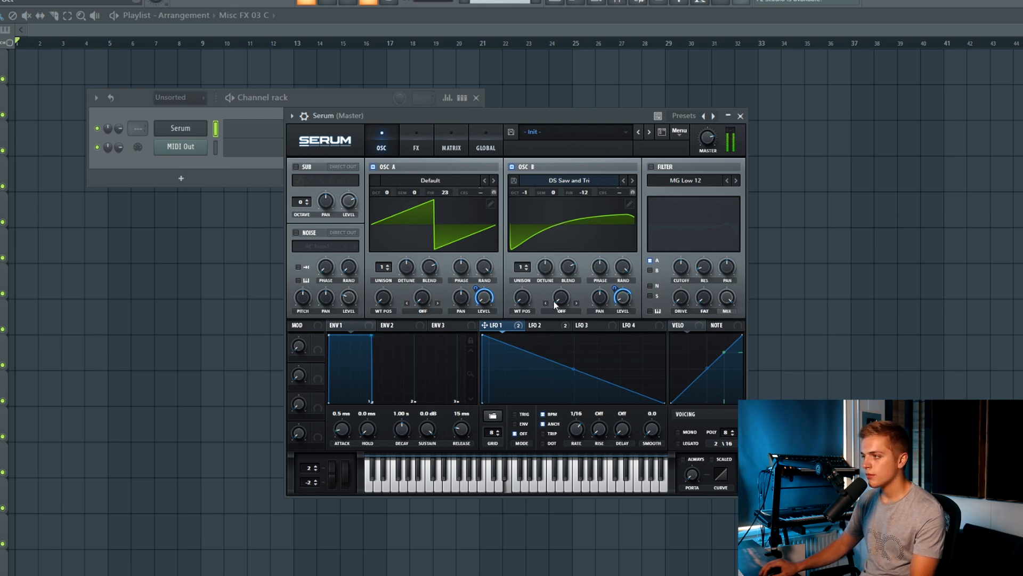
Step: Review the LFO 1 and LFO 2 routings in the modulation matrix, and show LFO 3's settings
{"action": "left_click", "coordinate": [588, 325]}
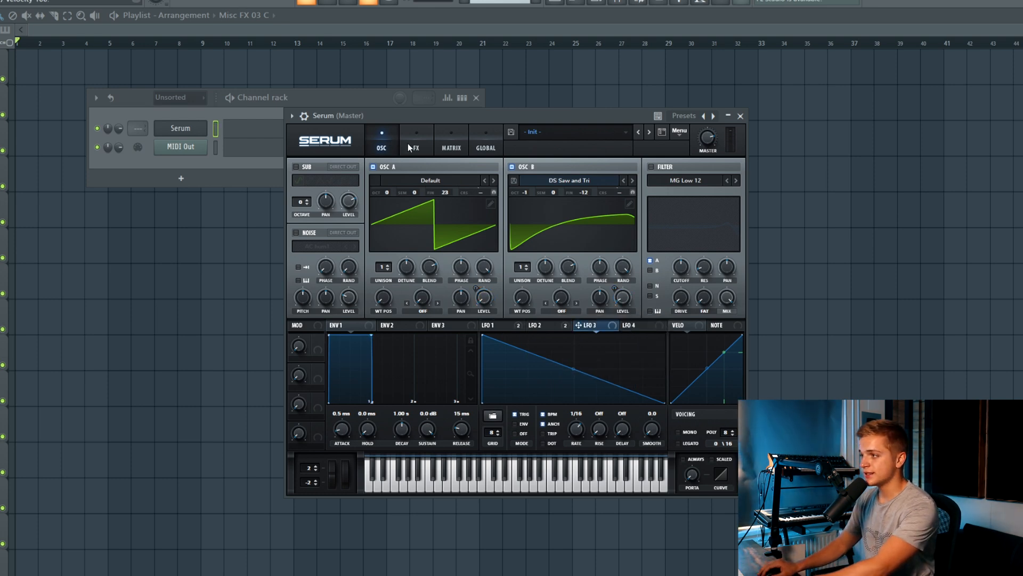
{"action": "left_click", "coordinate": [453, 148]}
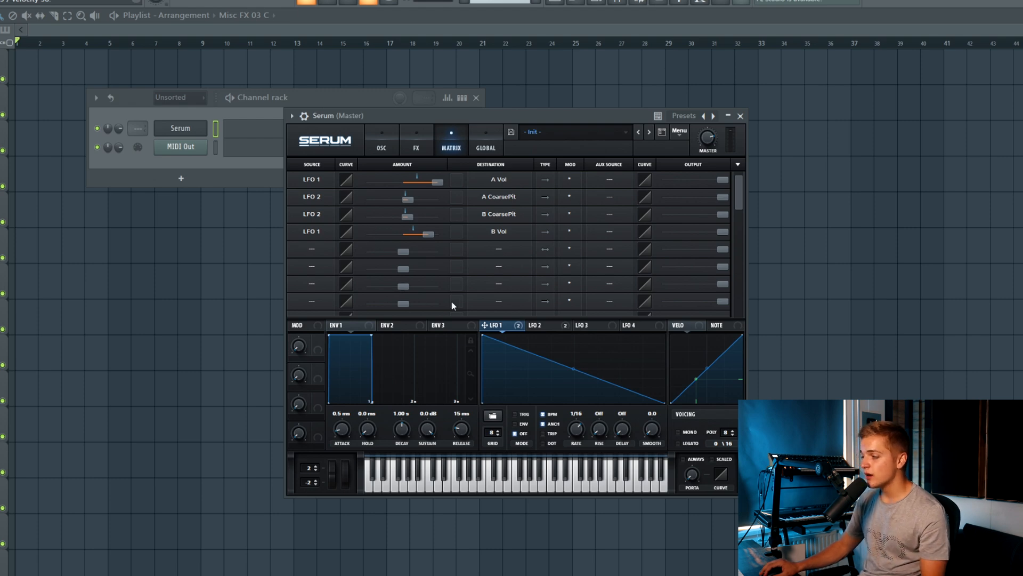
{"action": "mouse_move", "coordinate": [537, 330]}
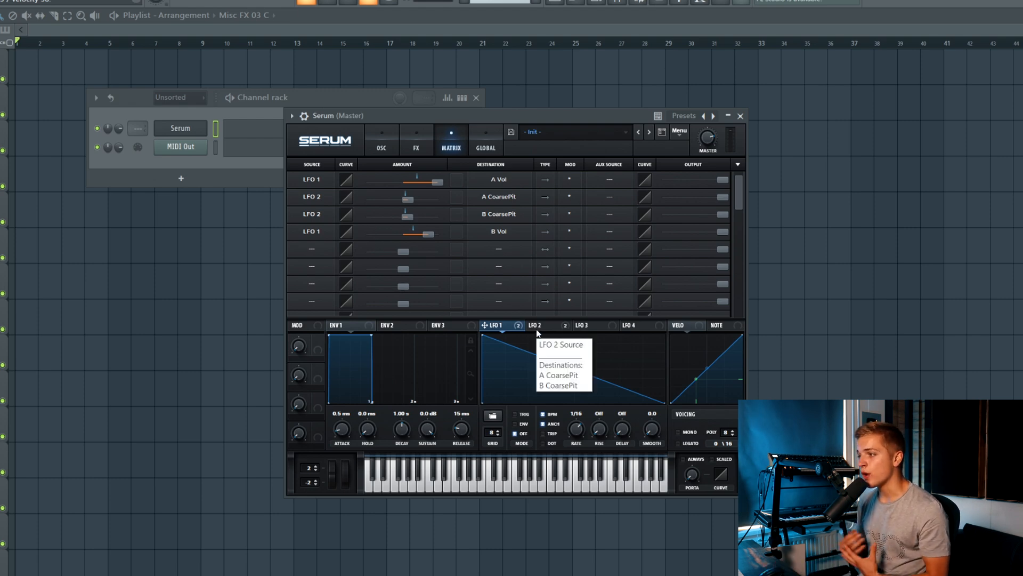
{"action": "left_click", "coordinate": [372, 137]}
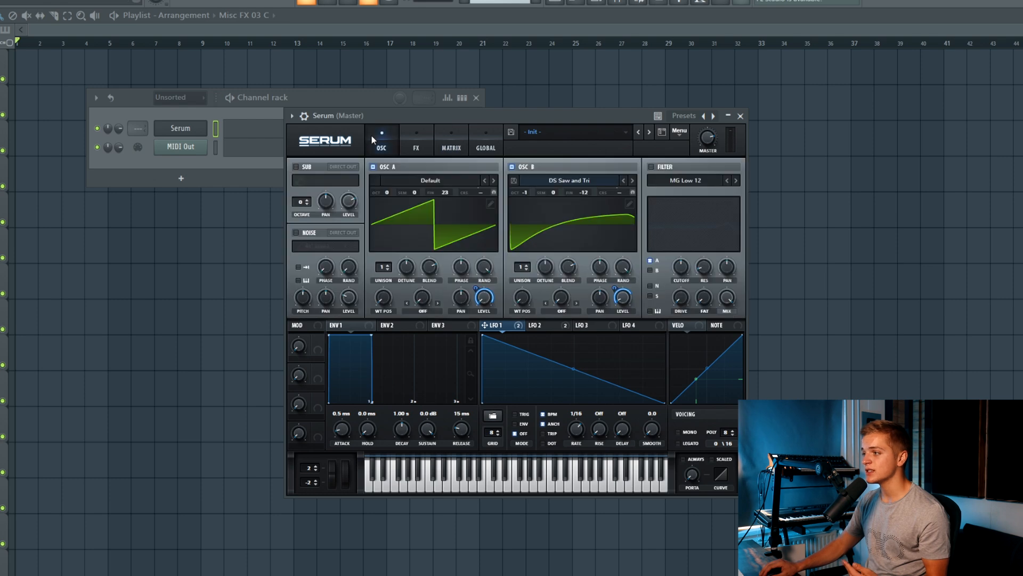
{"action": "left_click", "coordinate": [451, 143]}
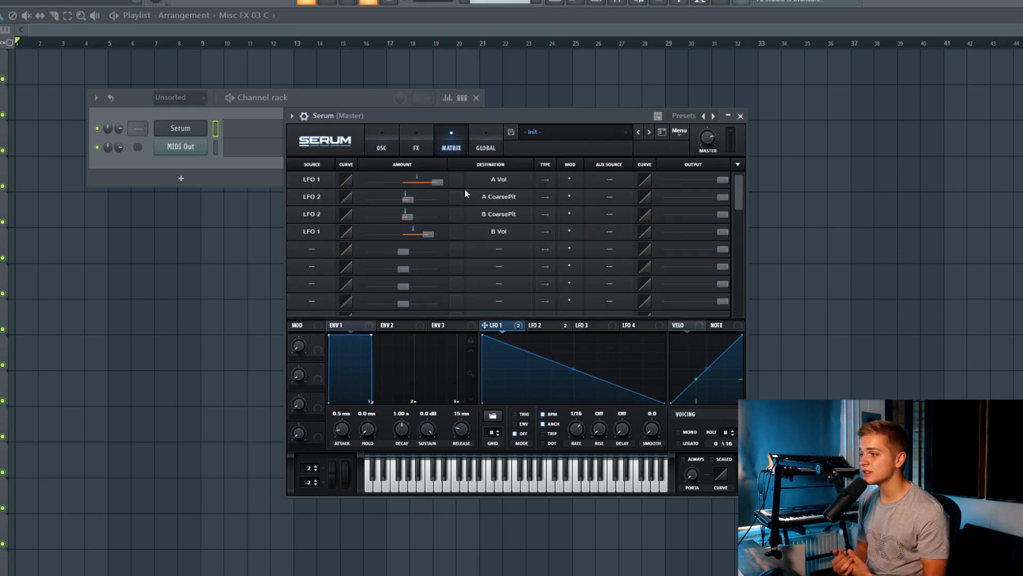
{"action": "left_click", "coordinate": [596, 326]}
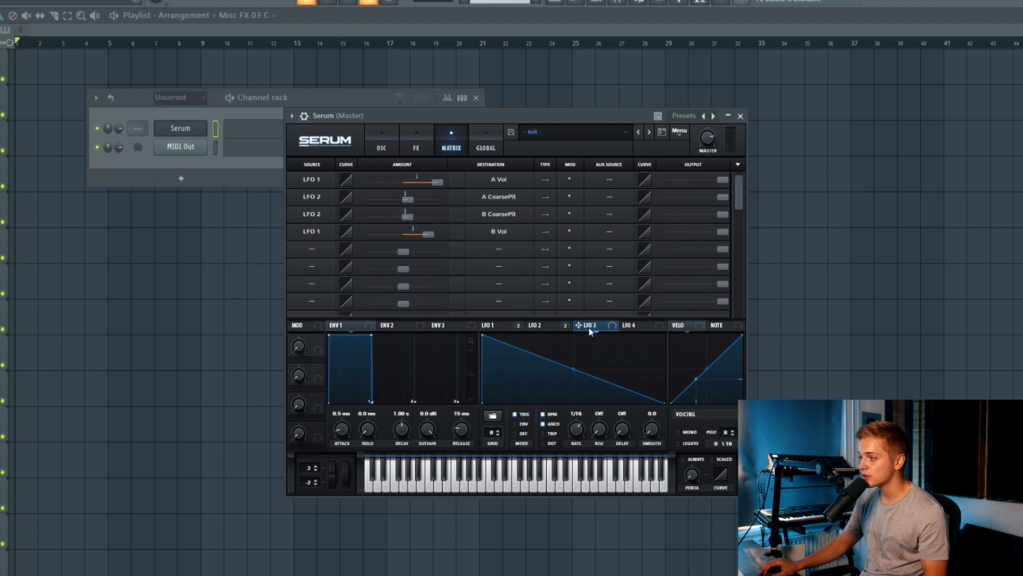
Step: Set LFO 3's rate to 4 bar and route LFO 3 to LFO1 Rate in the modulation matrix
{"action": "left_click_drag", "start_coordinate": [580, 428], "coordinate": [581, 445]}
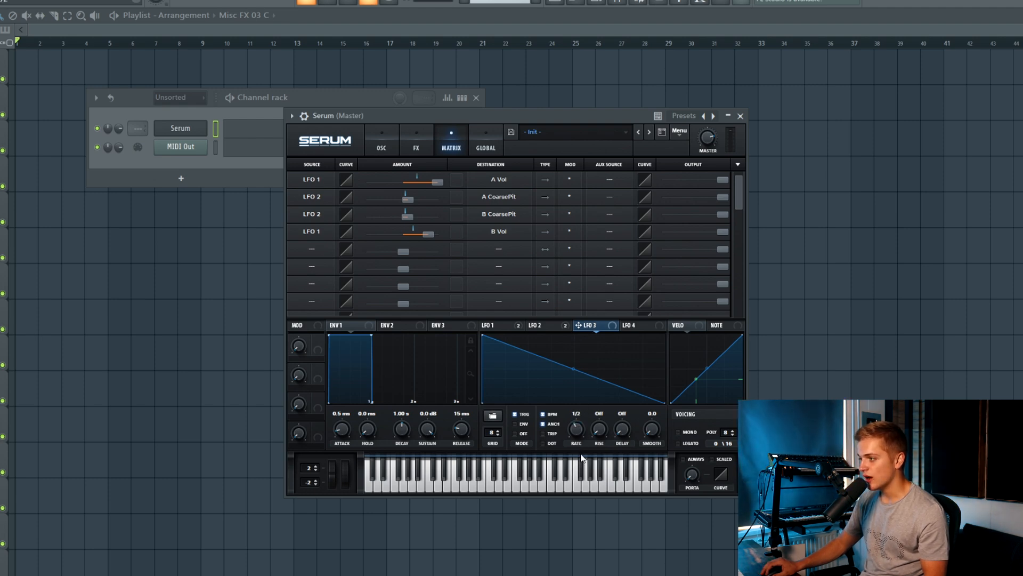
{"action": "left_click", "coordinate": [320, 246]}
{"action": "left_click", "coordinate": [319, 259]}
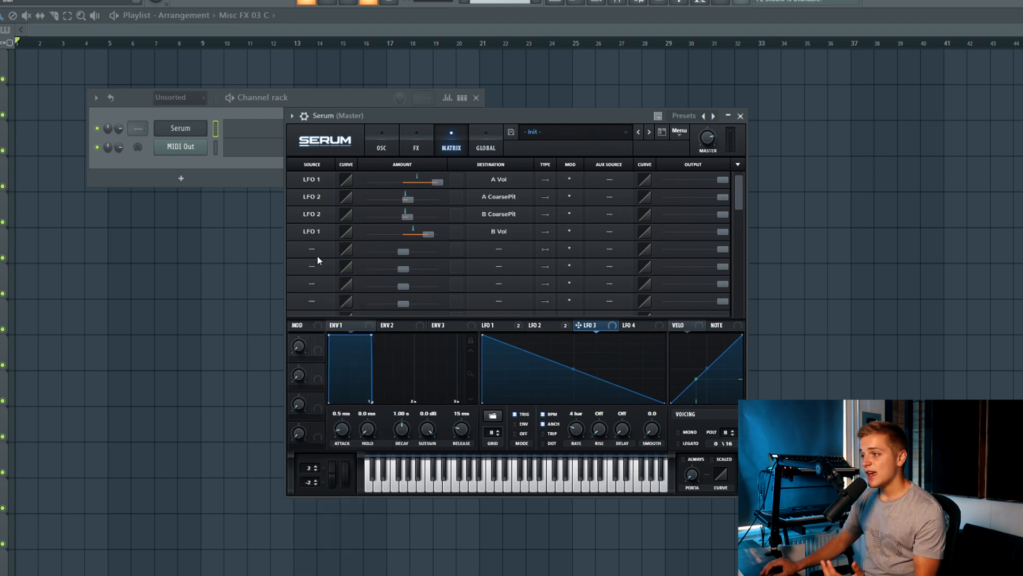
{"action": "left_click", "coordinate": [317, 255]}
{"action": "left_click", "coordinate": [320, 344]}
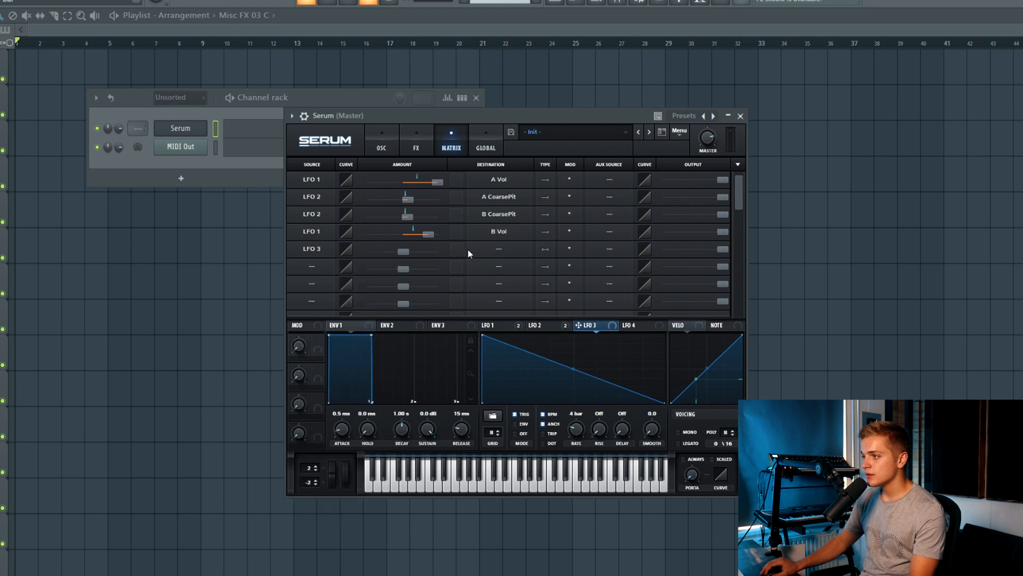
{"action": "left_click", "coordinate": [482, 250]}
{"action": "left_click", "coordinate": [568, 335]}
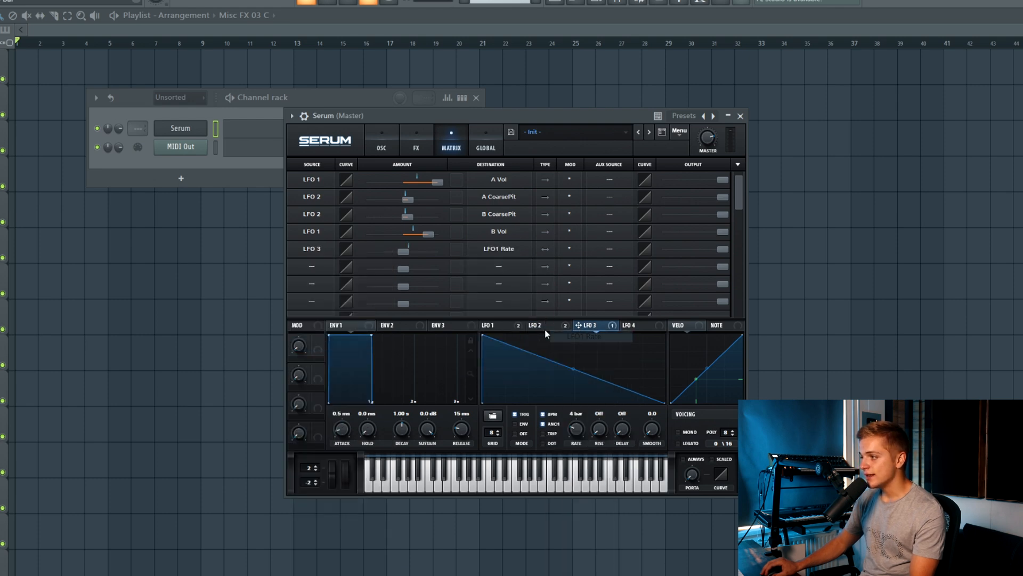
Step: Adjust the amount of the LFO 3 to LFO1 Rate routing and turn off BPM sync for LFO 1
{"action": "left_click", "coordinate": [507, 329]}
{"action": "left_click_drag", "start_coordinate": [404, 250], "coordinate": [441, 266]}
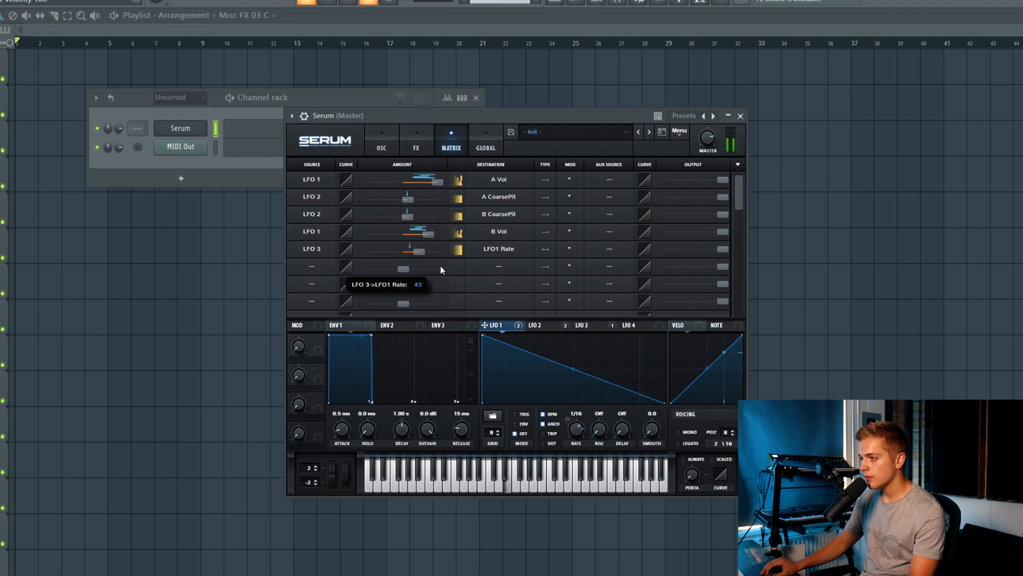
{"action": "left_click_drag", "start_coordinate": [440, 265], "coordinate": [434, 269]}
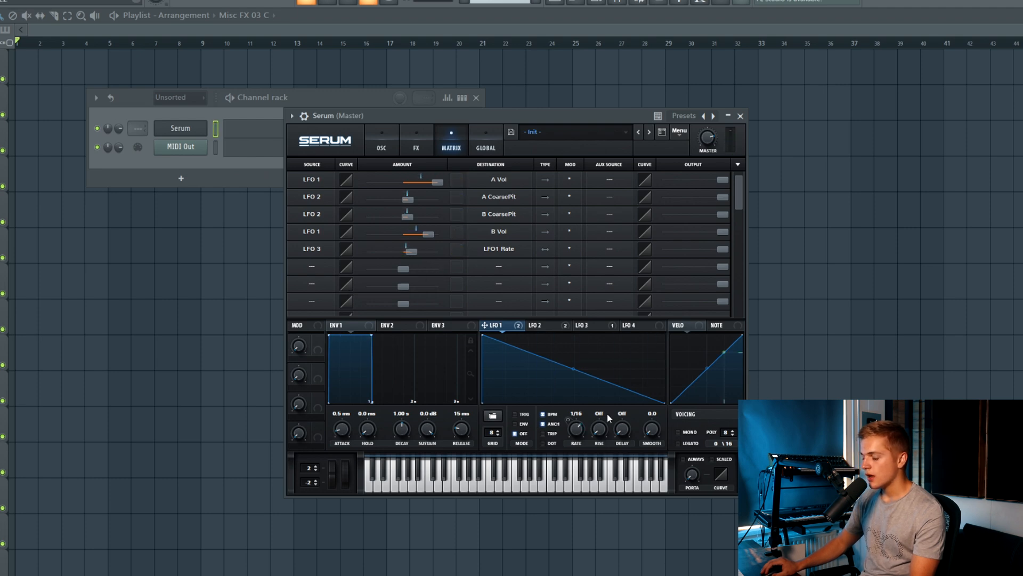
{"action": "left_click", "coordinate": [554, 415]}
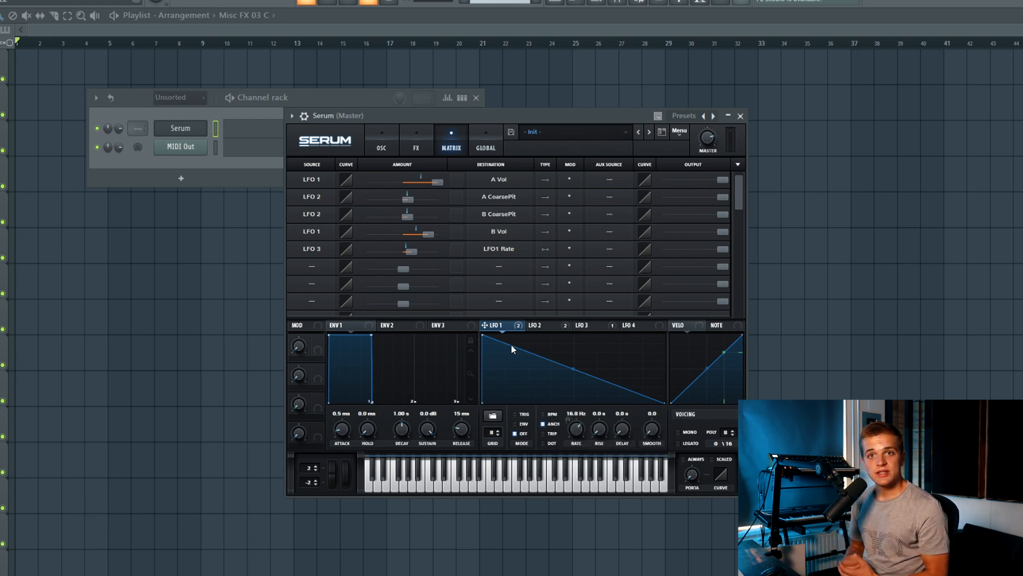
{"action": "mouse_move", "coordinate": [410, 253]}
{"action": "left_mouse_down"}
{"action": "mouse_move", "coordinate": [425, 261]}
{"action": "mouse_move", "coordinate": [415, 264]}
{"action": "left_mouse_up"}
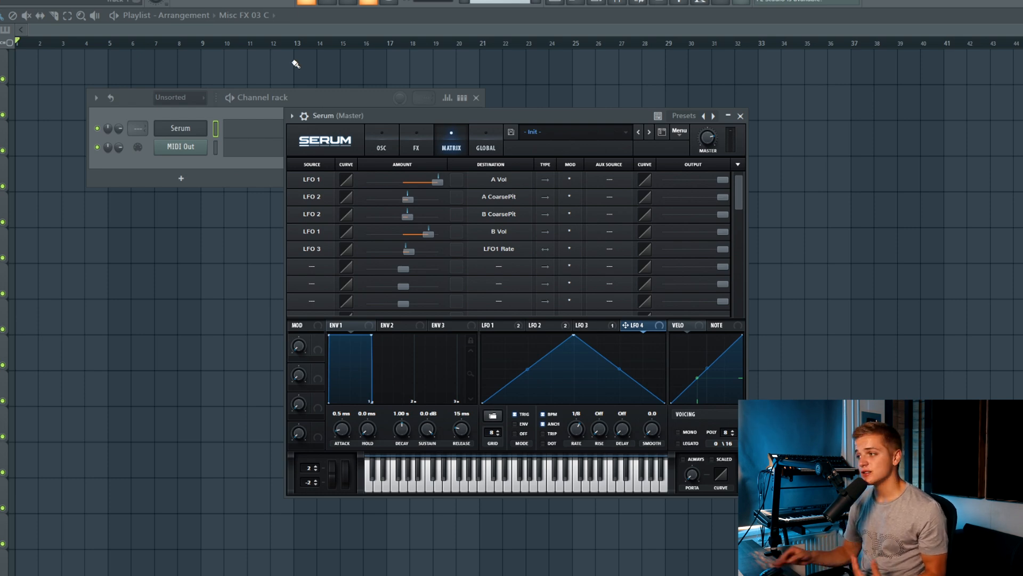
Step: Add a modulation matrix routing from LFO 4 to the master tuning (Mast.Tun)
{"action": "left_click", "coordinate": [326, 267]}
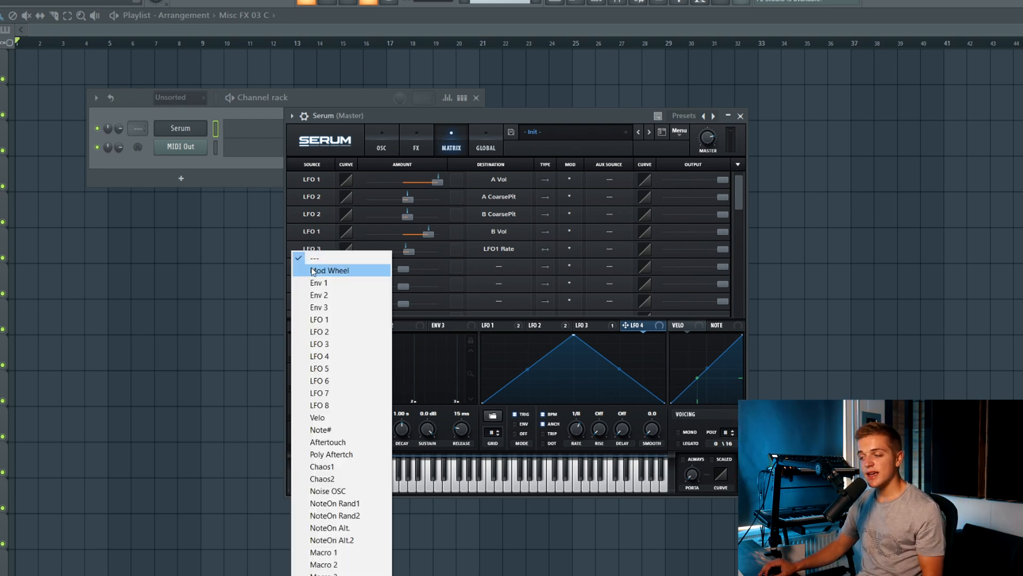
{"action": "left_click", "coordinate": [331, 367]}
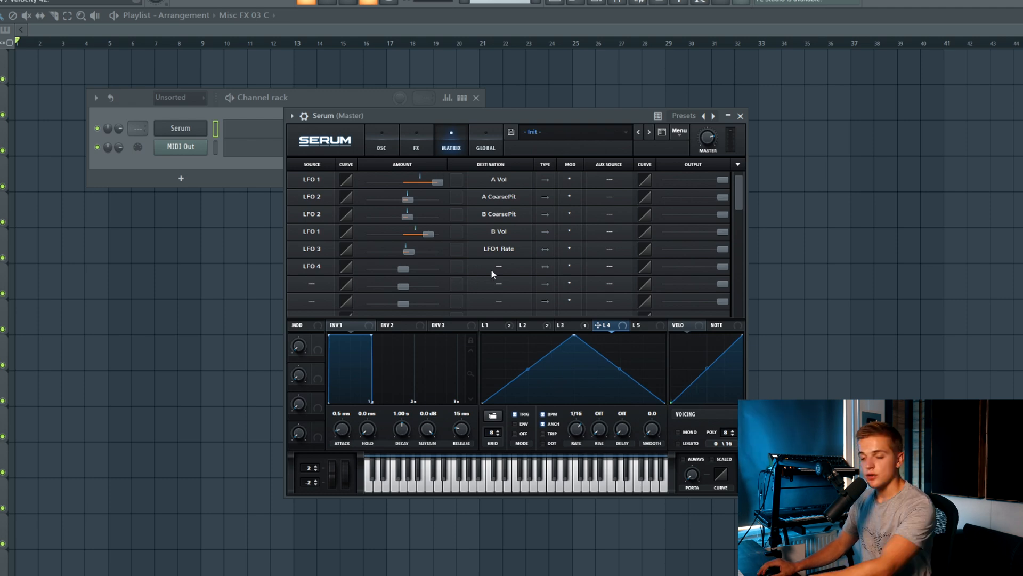
{"action": "left_click", "coordinate": [494, 270]}
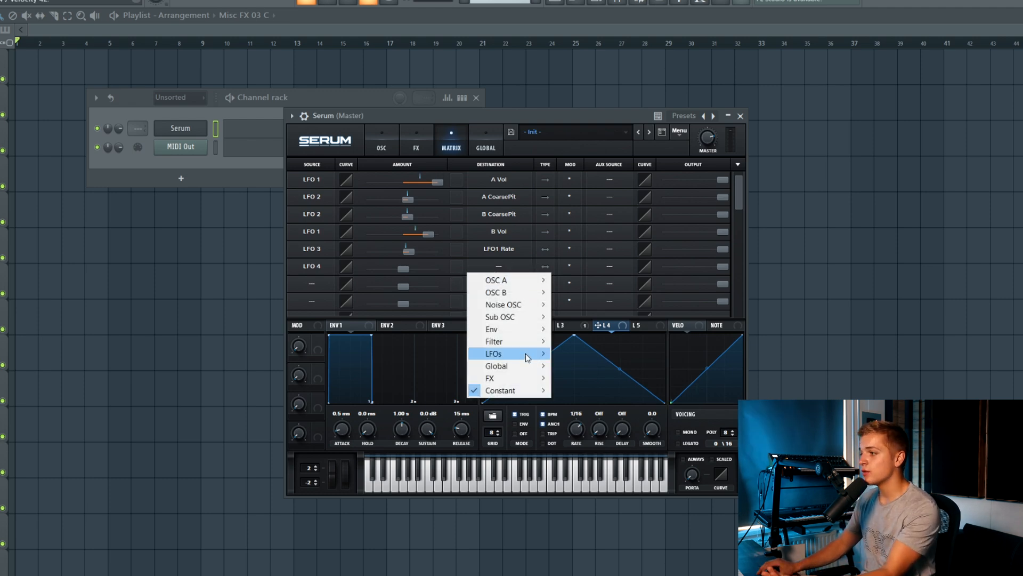
{"action": "mouse_move", "coordinate": [514, 365]}
{"action": "left_click", "coordinate": [581, 365]}
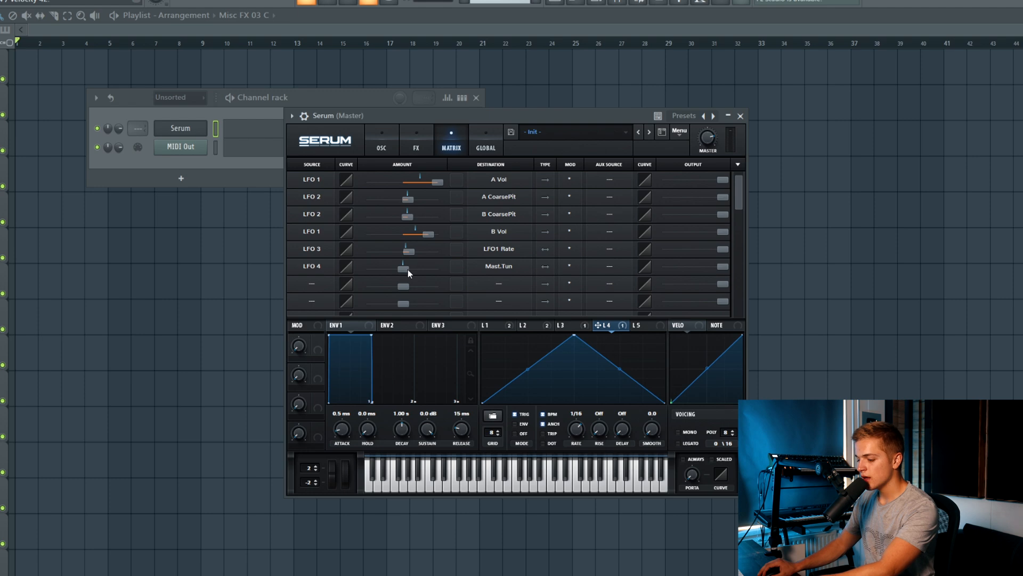
Step: Raise the LFO 4 to Mast.Tun amount to about 93, and reshape LFO 4 into a falling ramp while adjusting its rate
{"action": "left_click_drag", "start_coordinate": [404, 271], "coordinate": [454, 283]}
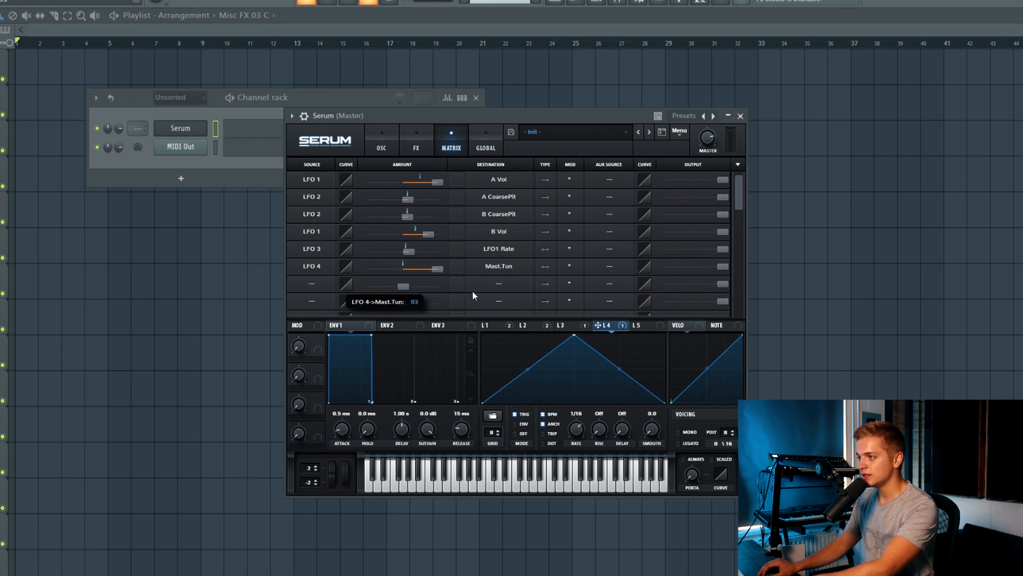
{"action": "left_click_drag", "start_coordinate": [574, 336], "coordinate": [481, 336]}
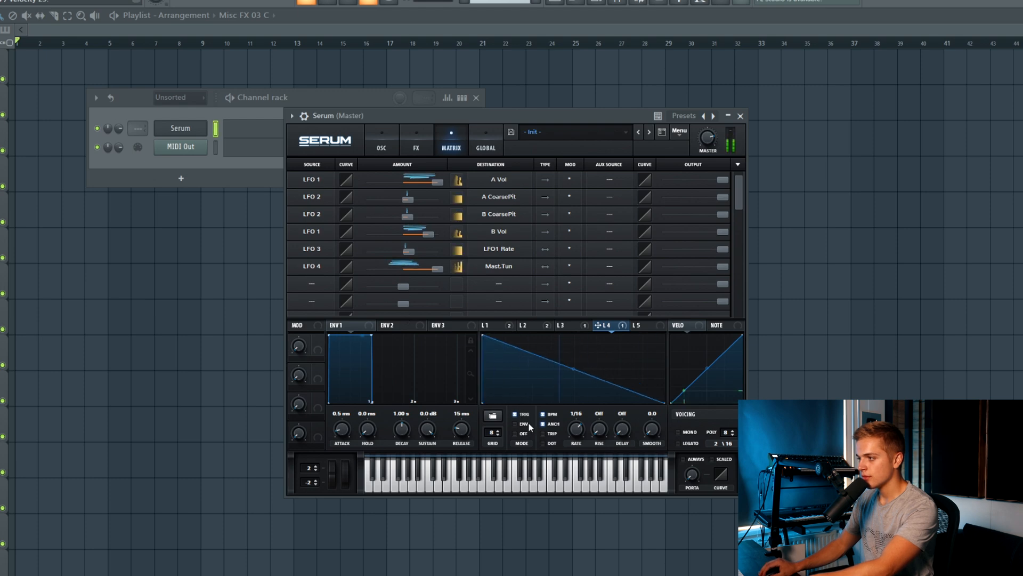
{"action": "left_click_drag", "start_coordinate": [577, 429], "coordinate": [584, 420]}
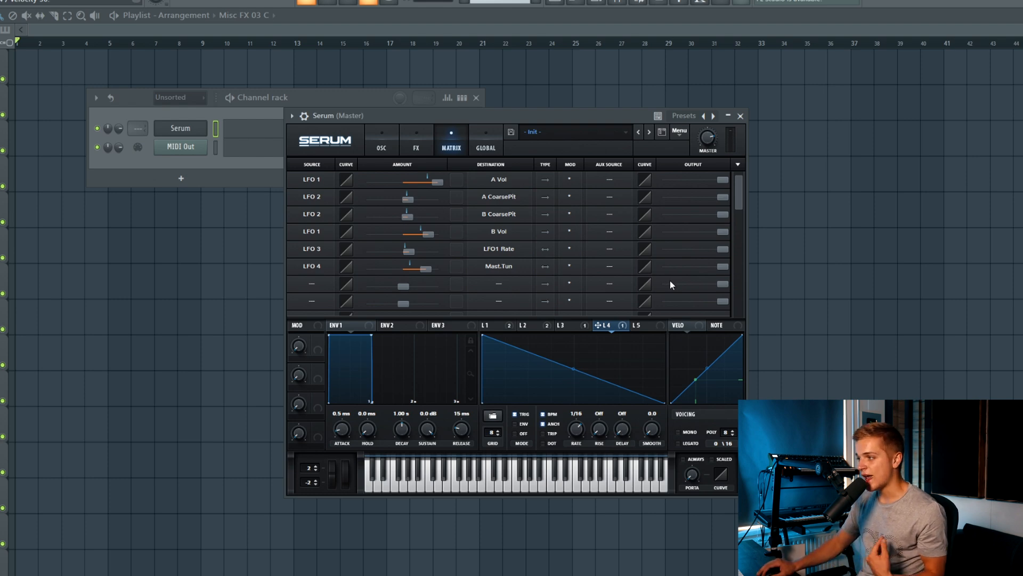
Step: Set up LFO 5 as a 4 bar rising ramp in ENV mode, make it LFO 4's aux source for Mast.Tun, and bend its curve
{"action": "left_click", "coordinate": [639, 325]}
{"action": "right_click", "coordinate": [640, 325]}
{"action": "left_click", "coordinate": [478, 419]}
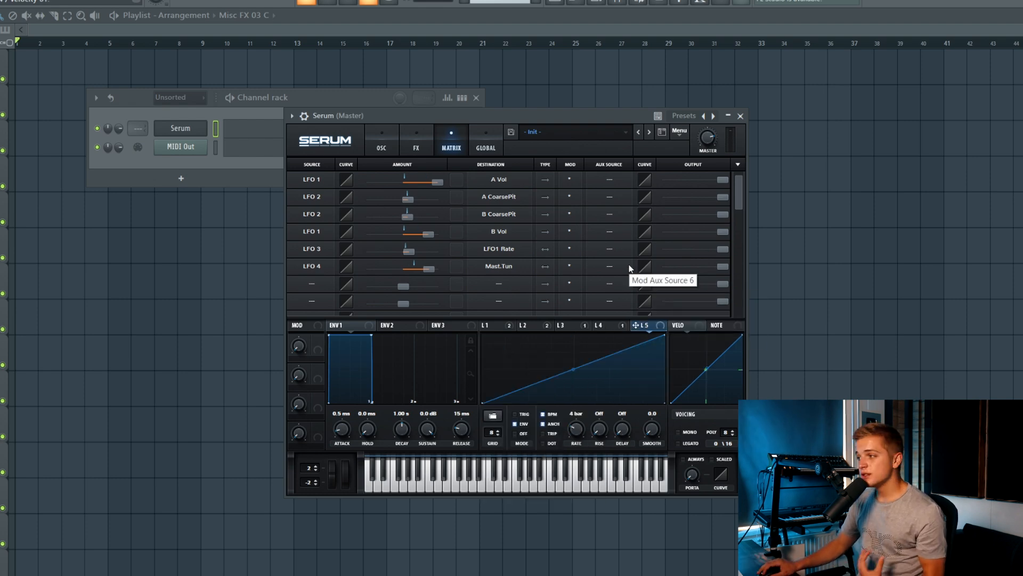
{"action": "left_click", "coordinate": [615, 264]}
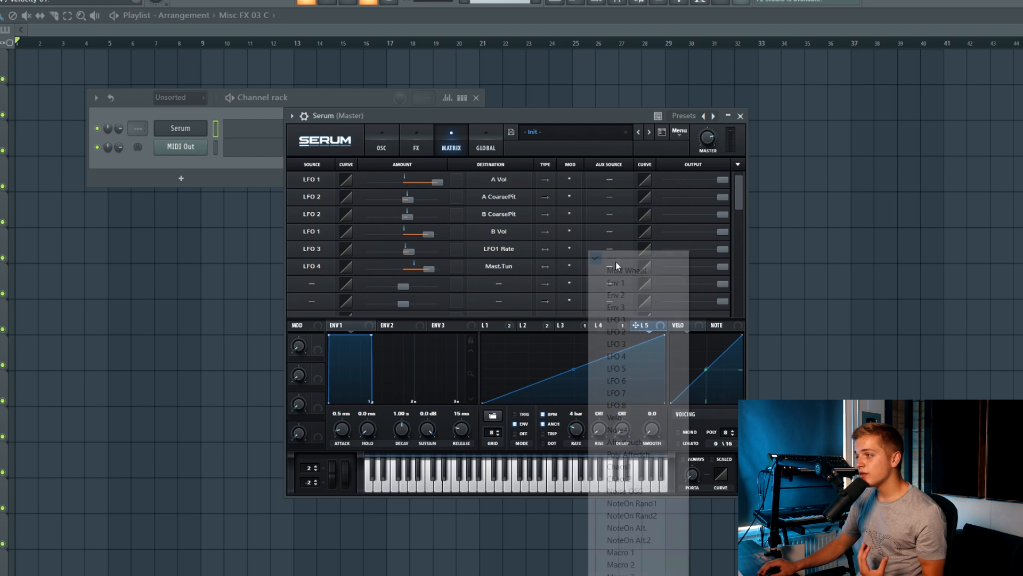
{"action": "left_click", "coordinate": [644, 369]}
{"action": "mouse_move", "coordinate": [579, 366]}
{"action": "left_mouse_down"}
{"action": "mouse_move", "coordinate": [579, 388]}
{"action": "mouse_move", "coordinate": [574, 323]}
{"action": "mouse_move", "coordinate": [570, 382]}
{"action": "mouse_move", "coordinate": [569, 353]}
{"action": "left_mouse_up"}
{"action": "left_click_drag", "start_coordinate": [569, 353], "coordinate": [574, 394]}
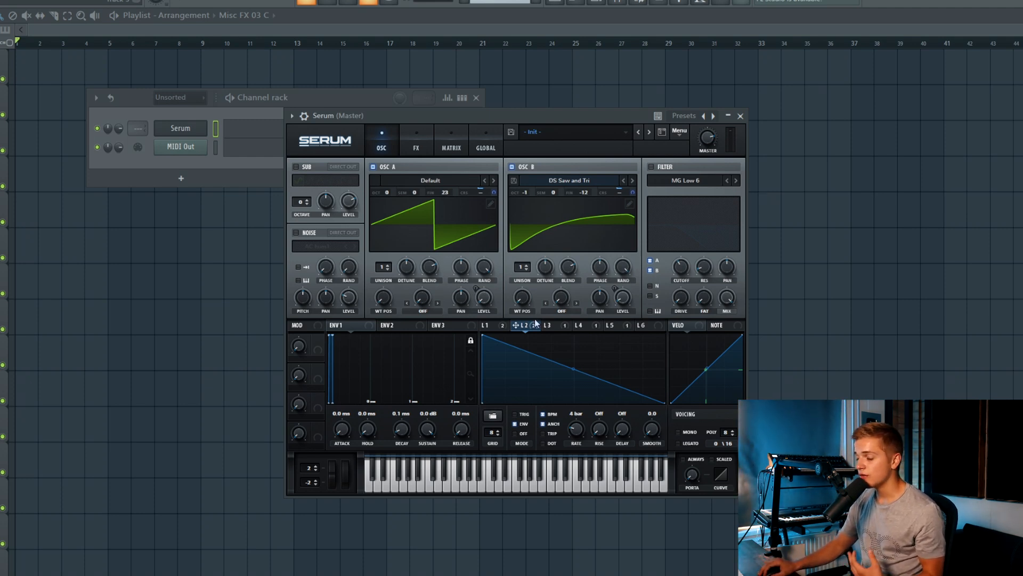
Step: Enable the filter, assign LFO 2 to its cutoff, and change the filter type to MG Low 12
{"action": "left_click", "coordinate": [651, 166]}
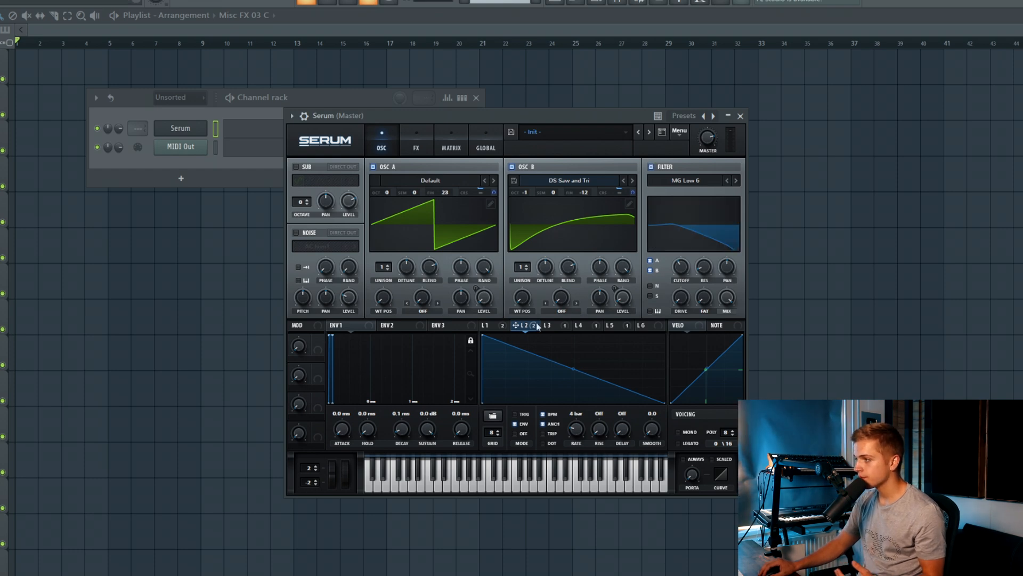
{"action": "left_click_drag", "start_coordinate": [526, 324], "coordinate": [677, 264]}
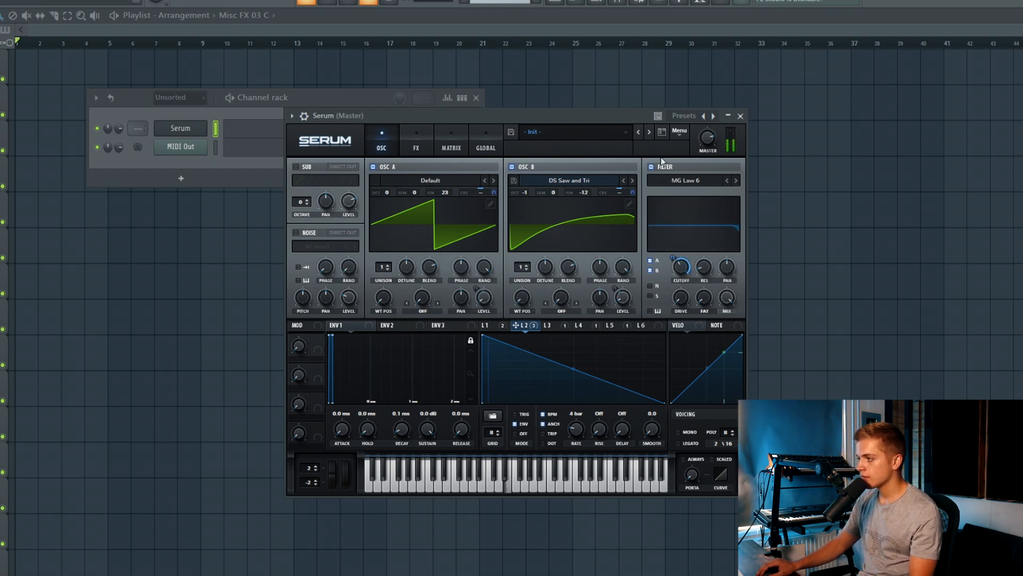
{"action": "left_click", "coordinate": [736, 182]}
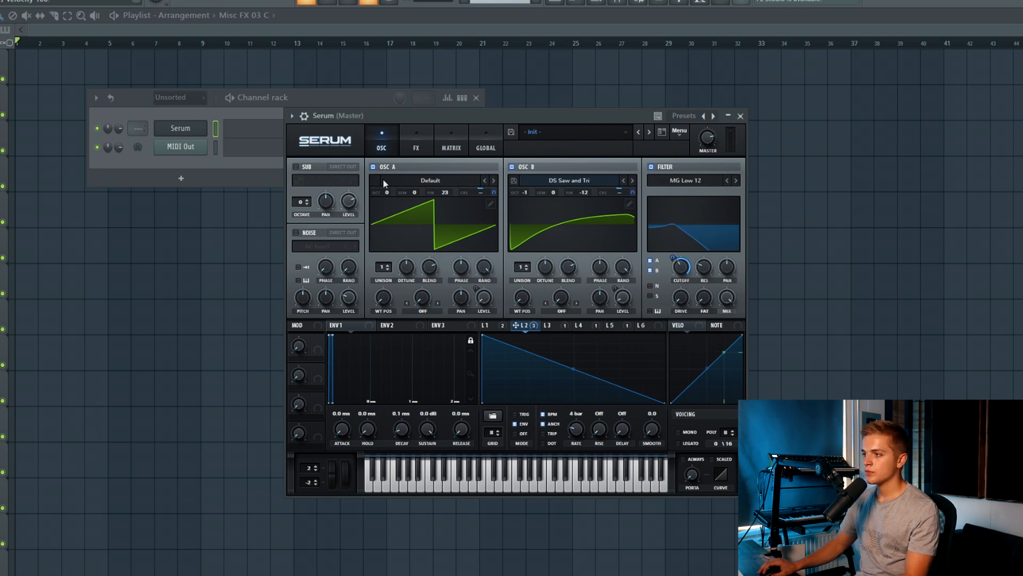
Step: Enable the noise oscillator with the BrightWhite sample and assign LFO 1 to its level
{"action": "left_click", "coordinate": [301, 232]}
{"action": "left_click", "coordinate": [320, 245]}
{"action": "left_click", "coordinate": [410, 293]}
{"action": "left_click", "coordinate": [493, 325]}
{"action": "left_click_drag", "start_coordinate": [485, 325], "coordinate": [341, 301]}
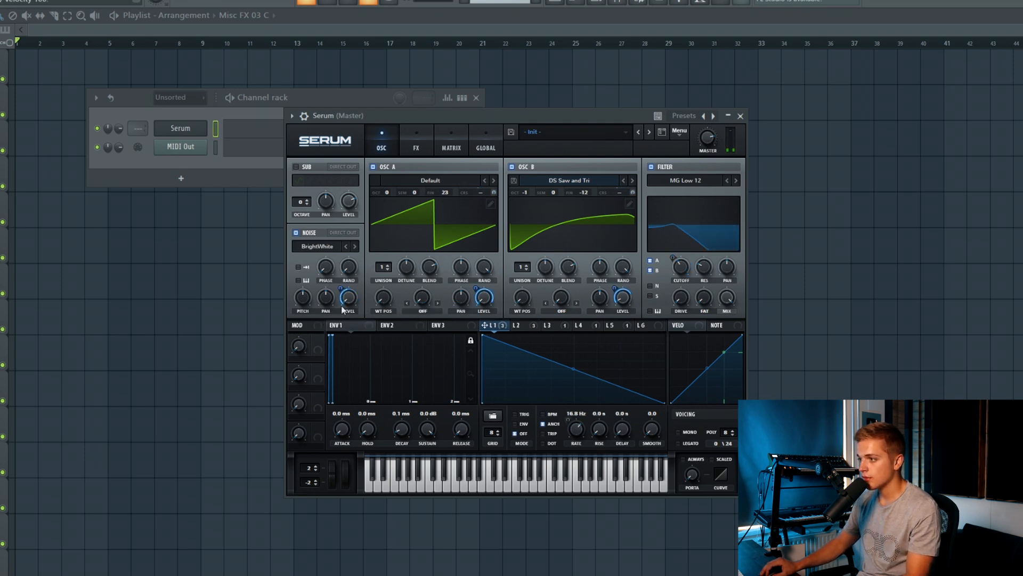
Step: Assign LFO 1 to the noise oscillator's pan and route the noise through the filter
{"action": "left_click", "coordinate": [532, 326]}
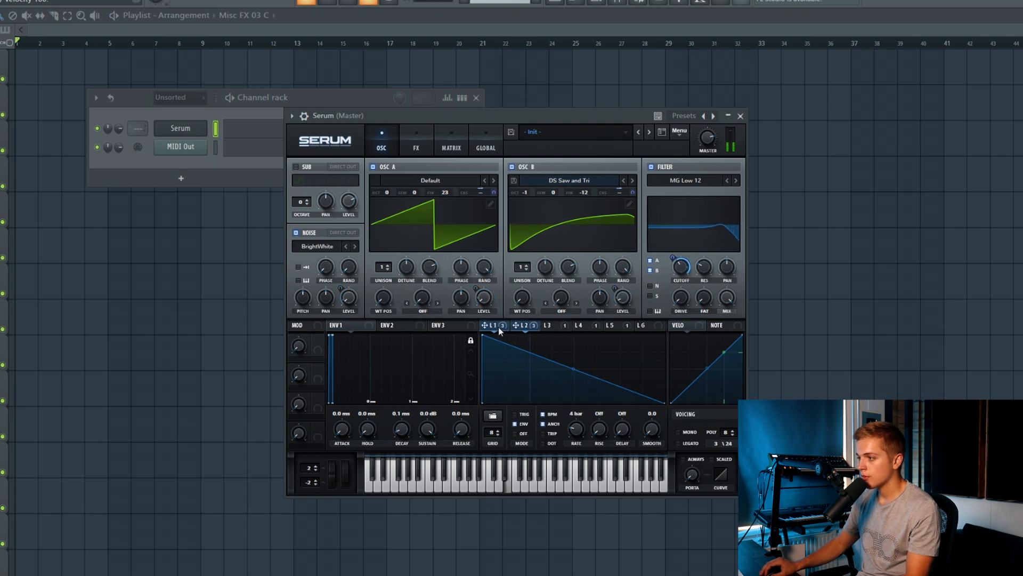
{"action": "left_click", "coordinate": [557, 326]}
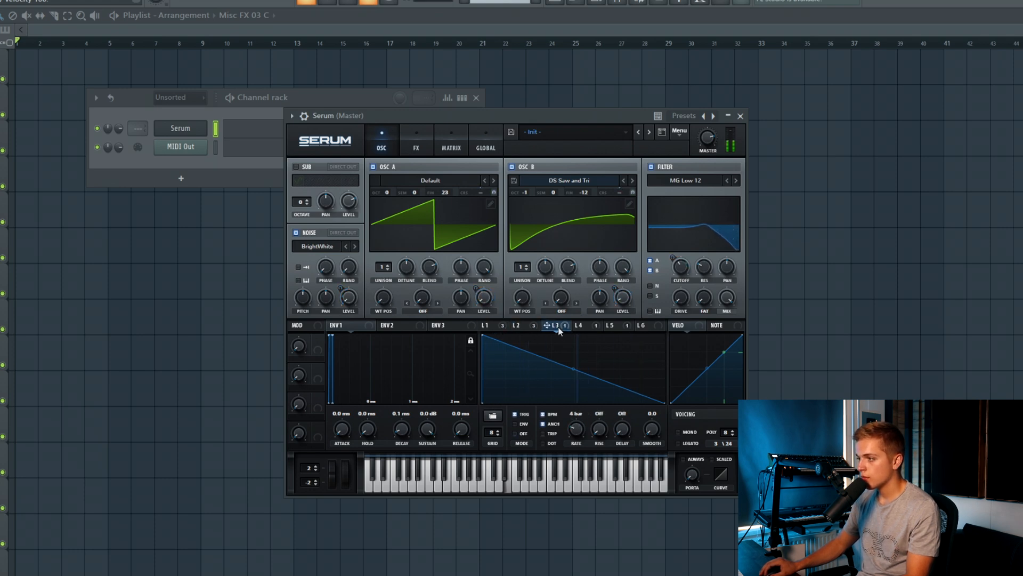
{"action": "left_click", "coordinate": [490, 325]}
{"action": "left_click_drag", "start_coordinate": [484, 325], "coordinate": [323, 269]}
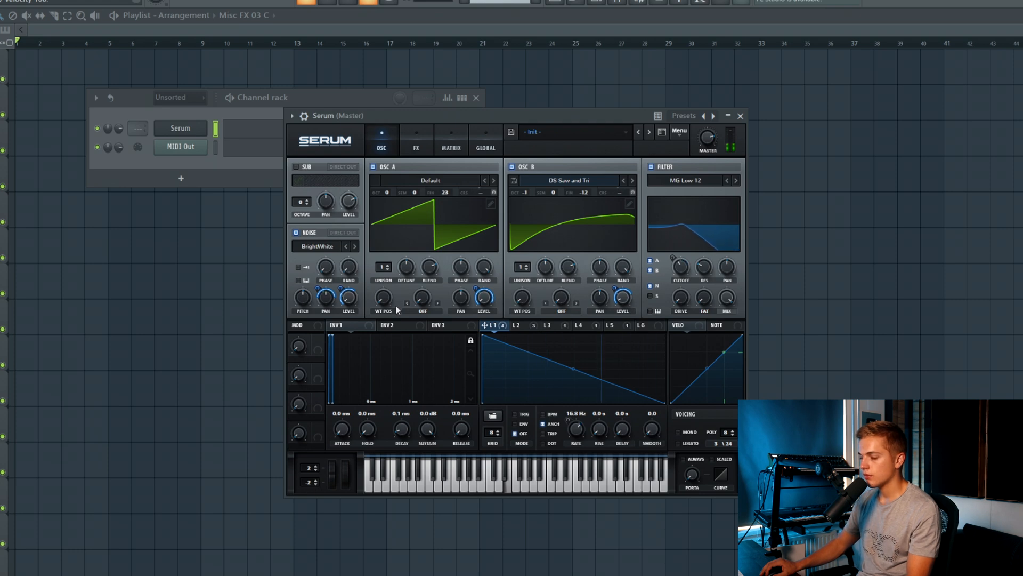
Step: Enable the Distortion effect, choose the Diode 2 type, and set its mix to about 68%
{"action": "left_click", "coordinate": [417, 142]}
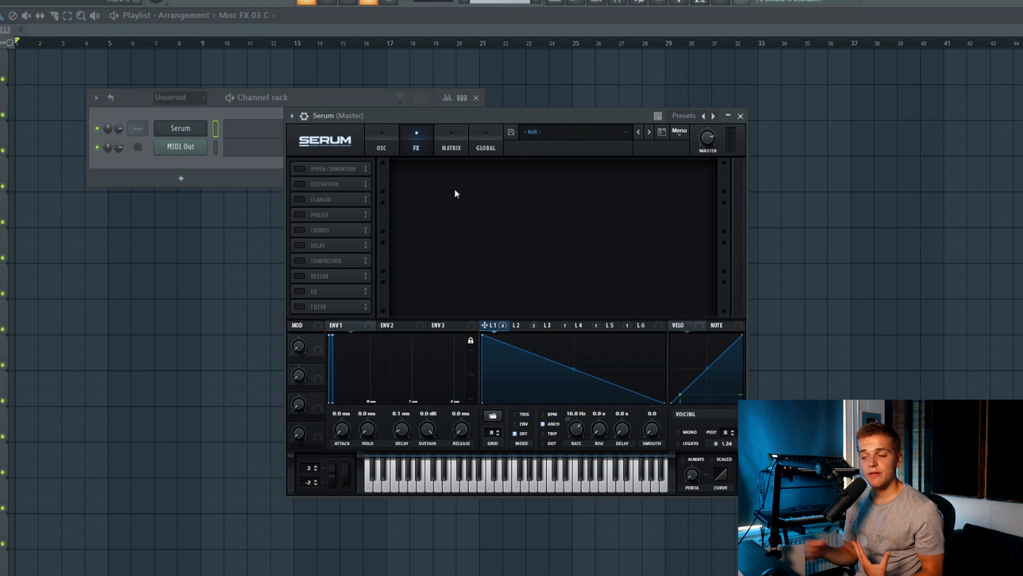
{"action": "left_click", "coordinate": [303, 184]}
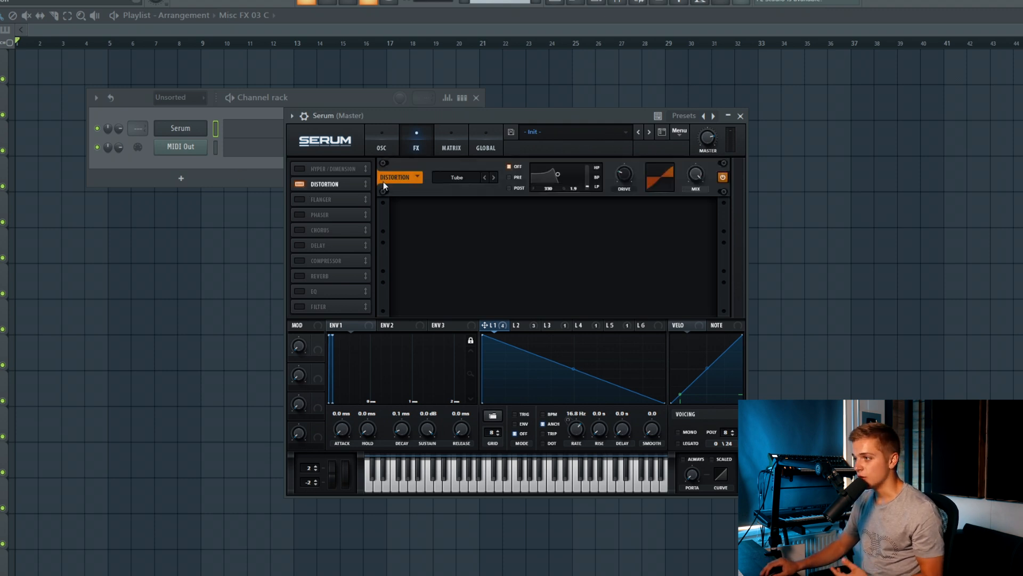
{"action": "left_click", "coordinate": [299, 184]}
{"action": "left_click", "coordinate": [305, 185]}
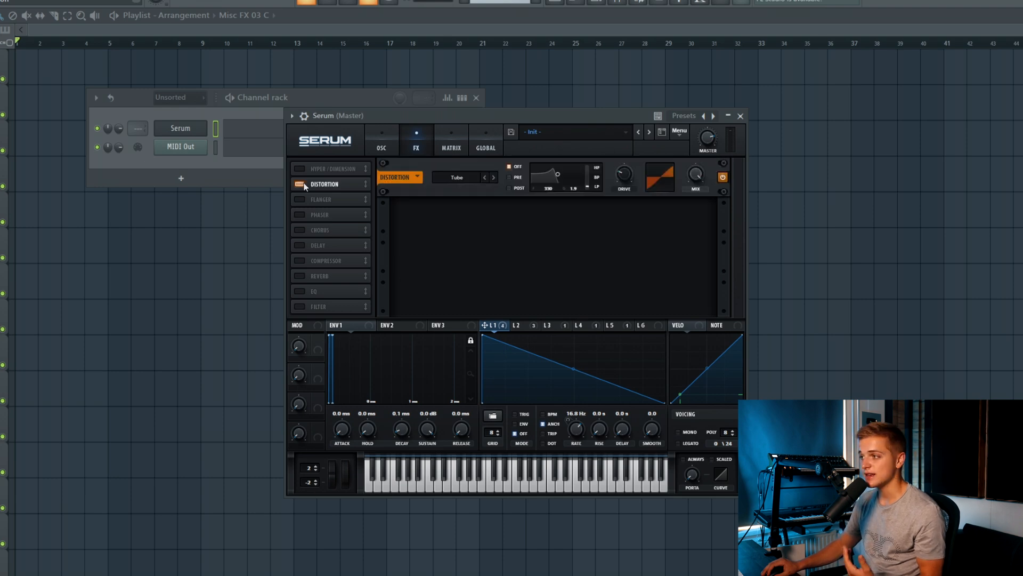
{"action": "left_click", "coordinate": [465, 180]}
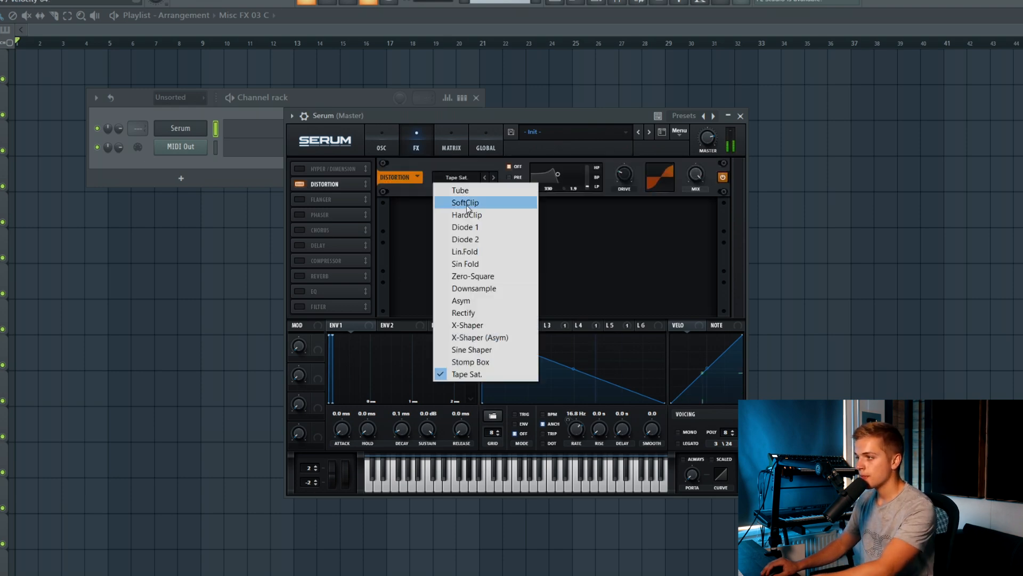
{"action": "left_click", "coordinate": [468, 239]}
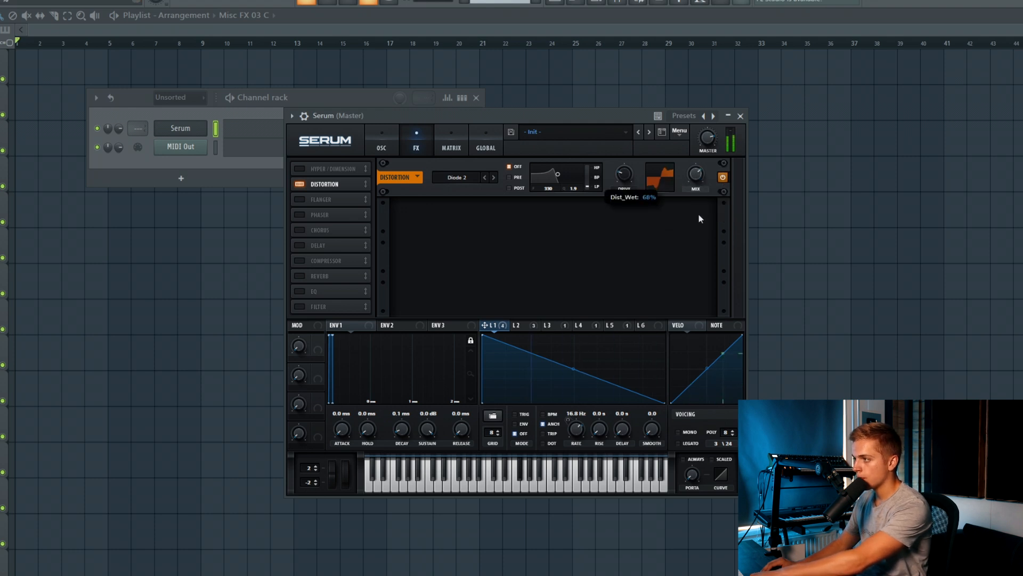
Step: Enable the Delay effect in ping-pong mode and set its filter to about 1600 with a Q of 2.7
{"action": "left_click", "coordinate": [300, 245]}
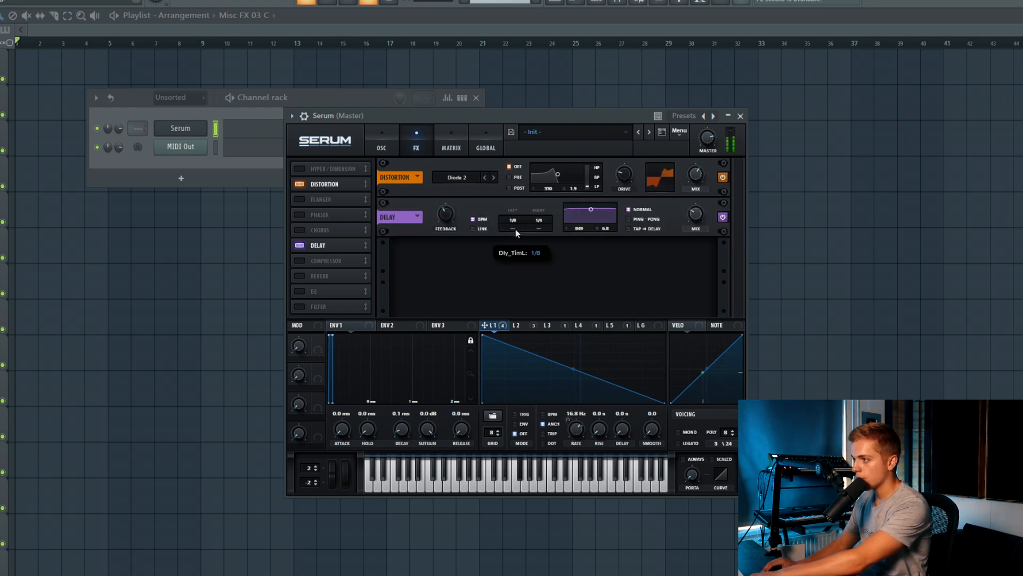
{"action": "left_click", "coordinate": [642, 217]}
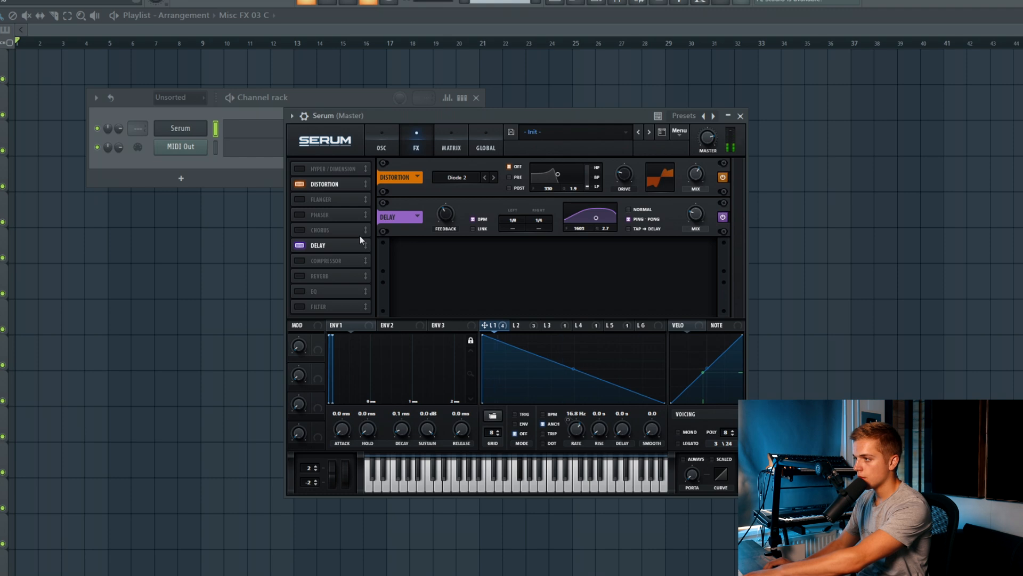
Step: Enable the Chorus effect with a raised LPF and a mix of about 18%, and enable the Reverb effect
{"action": "left_click", "coordinate": [314, 230]}
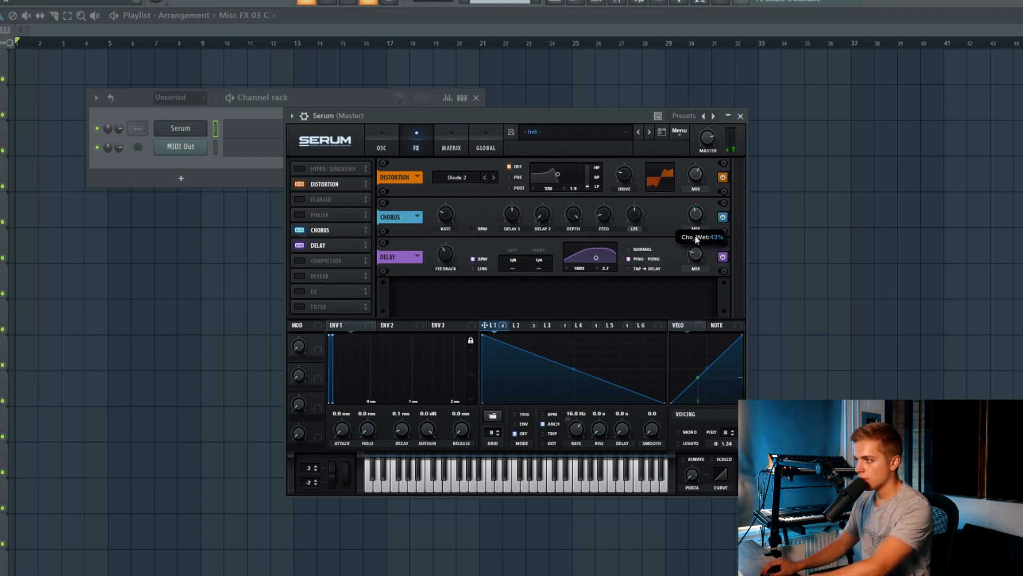
{"action": "left_click_drag", "start_coordinate": [634, 214], "coordinate": [698, 214]}
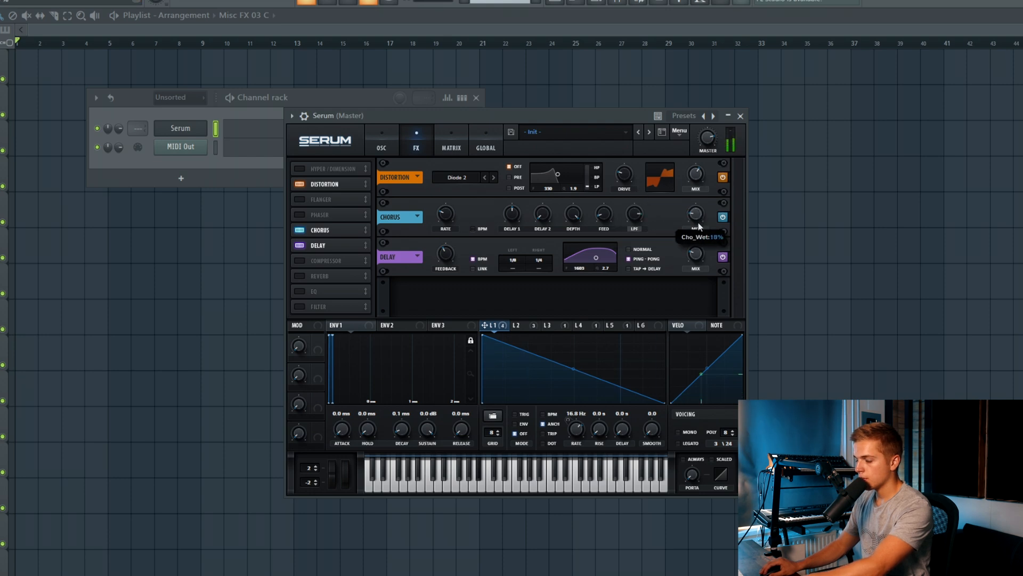
{"action": "left_click", "coordinate": [320, 276]}
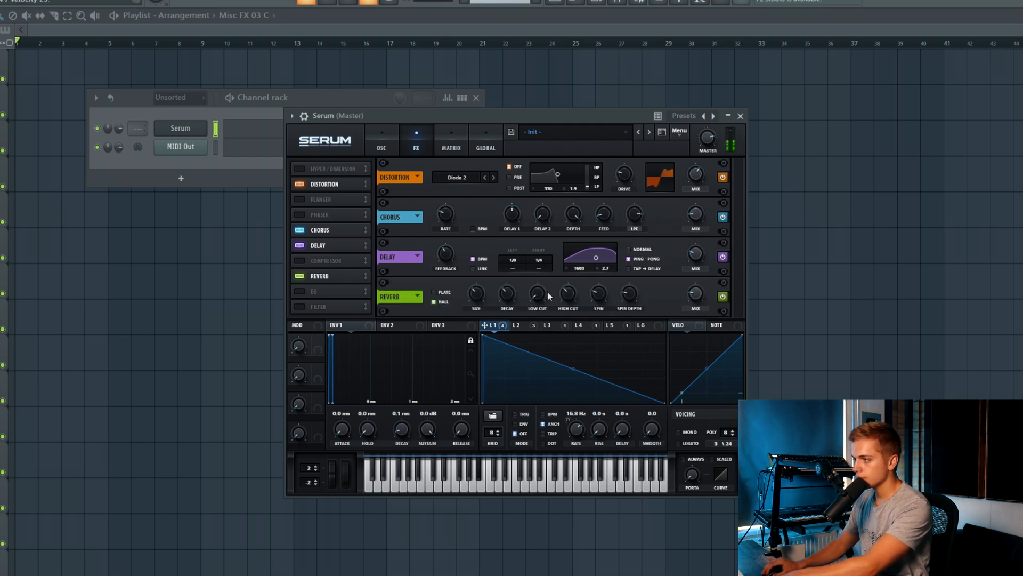
Step: Select LFO 3 for viewing and adjust the Reverb effect's mix
{"action": "left_click", "coordinate": [559, 324]}
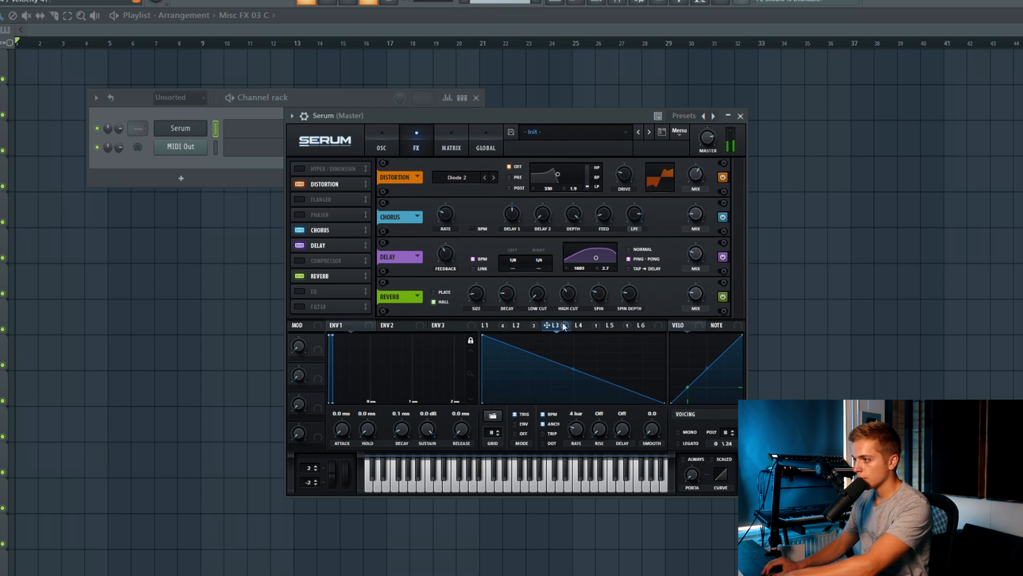
{"action": "left_click_drag", "start_coordinate": [694, 305], "coordinate": [694, 316]}
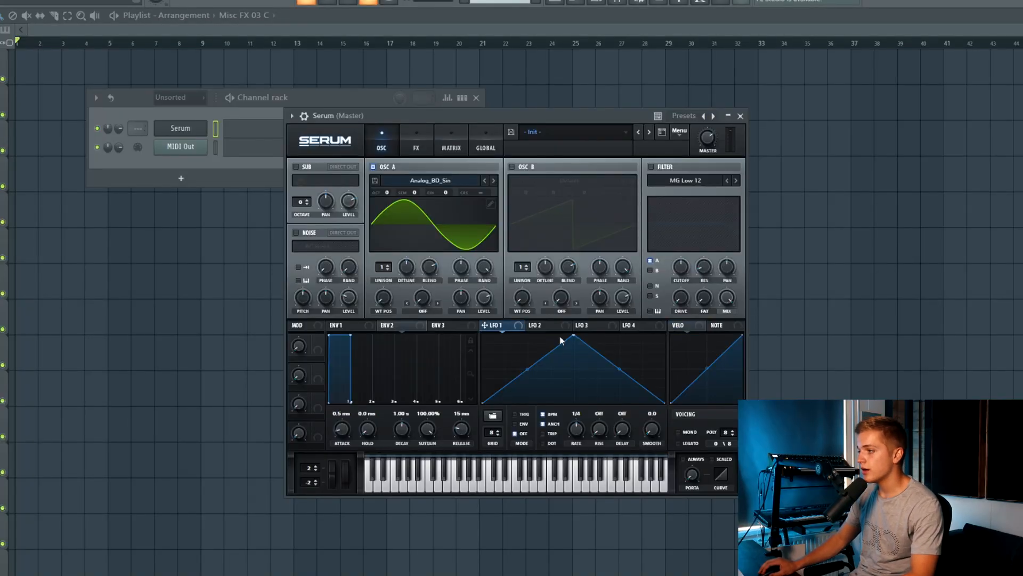
Step: Shape LFO 1 into a descending ramp running unsynced at about 20.3 Hz and assign it to oscillator A's coarse pitch
{"action": "left_click_drag", "start_coordinate": [576, 338], "coordinate": [407, 300]}
{"action": "left_click_drag", "start_coordinate": [476, 186], "coordinate": [481, 191]}
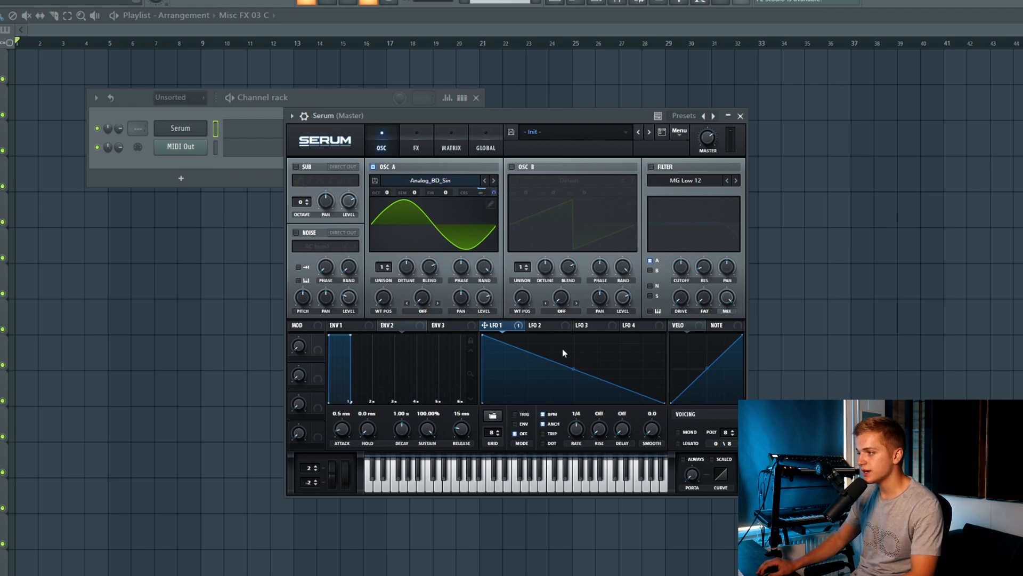
{"action": "left_click_drag", "start_coordinate": [501, 112], "coordinate": [502, 135]}
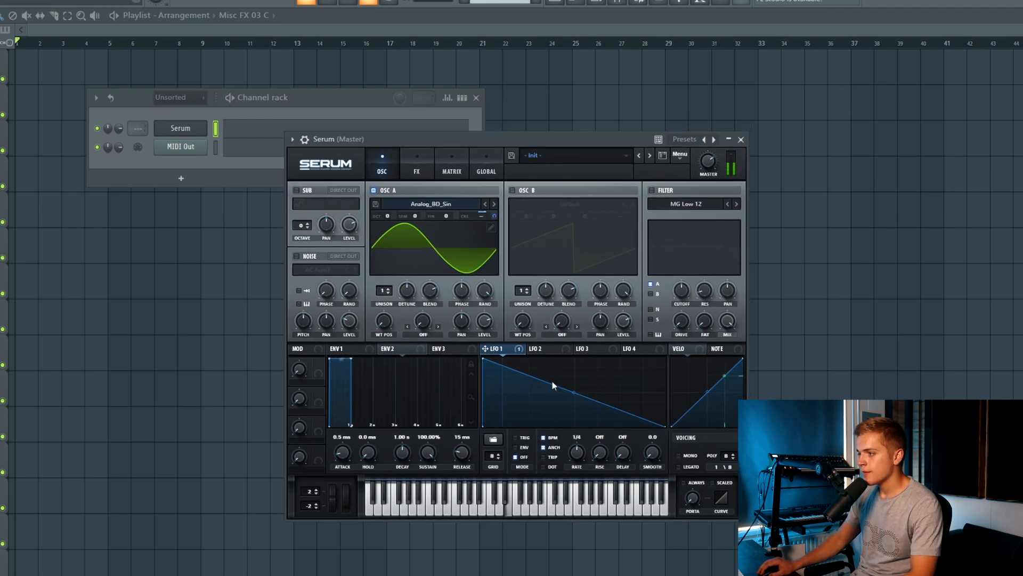
{"action": "left_click", "coordinate": [553, 437]}
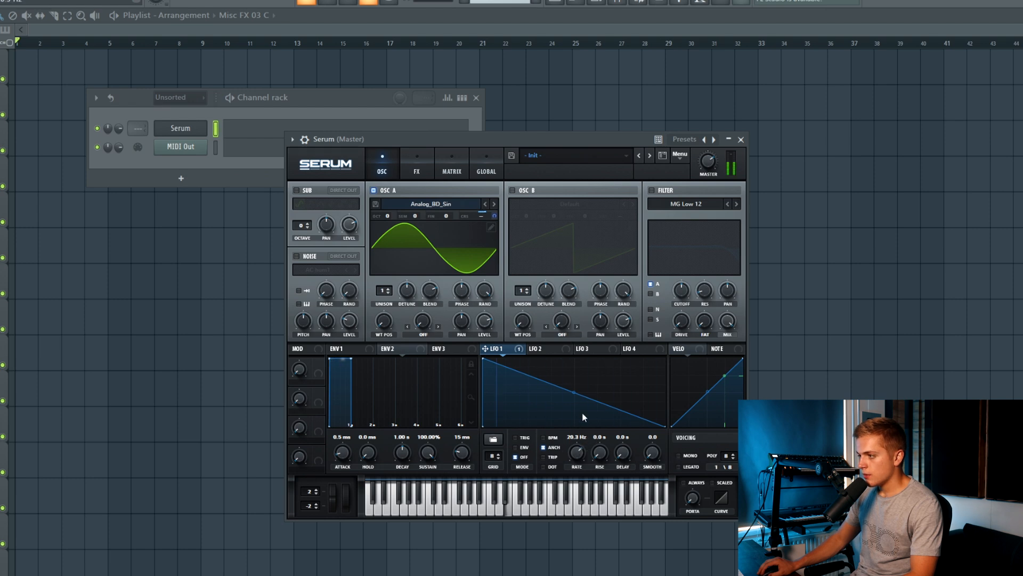
Step: Shape LFO 2 into a descending ramp and set its rate to 4 bar
{"action": "left_click", "coordinate": [549, 350]}
{"action": "left_click_drag", "start_coordinate": [574, 360], "coordinate": [482, 359]}
{"action": "left_click_drag", "start_coordinate": [583, 461], "coordinate": [579, 481]}
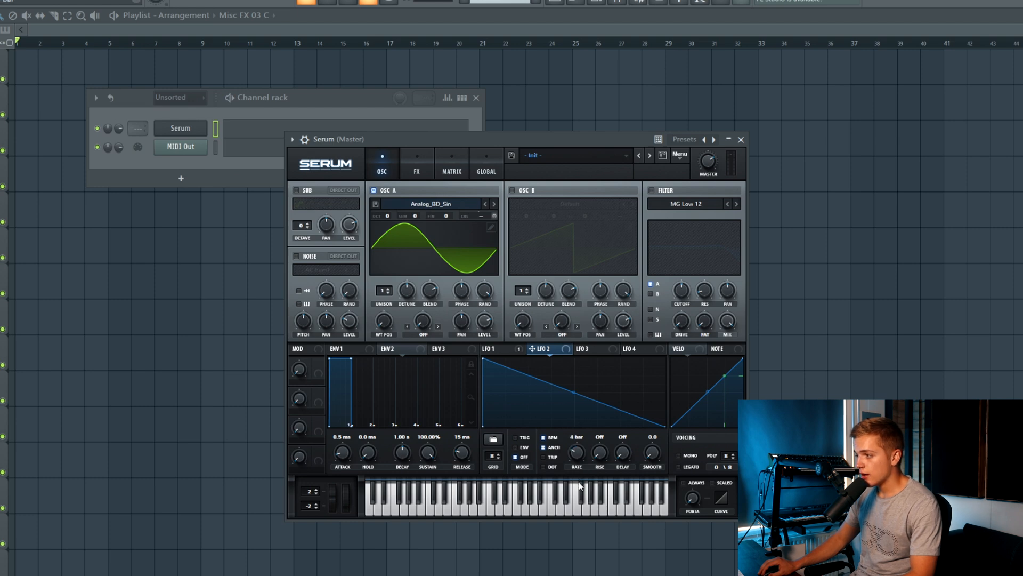
Step: Route LFO 2 to the LFO1 Rate in the modulation matrix with an amount of about 61
{"action": "left_click", "coordinate": [455, 159]}
{"action": "left_click", "coordinate": [315, 220]}
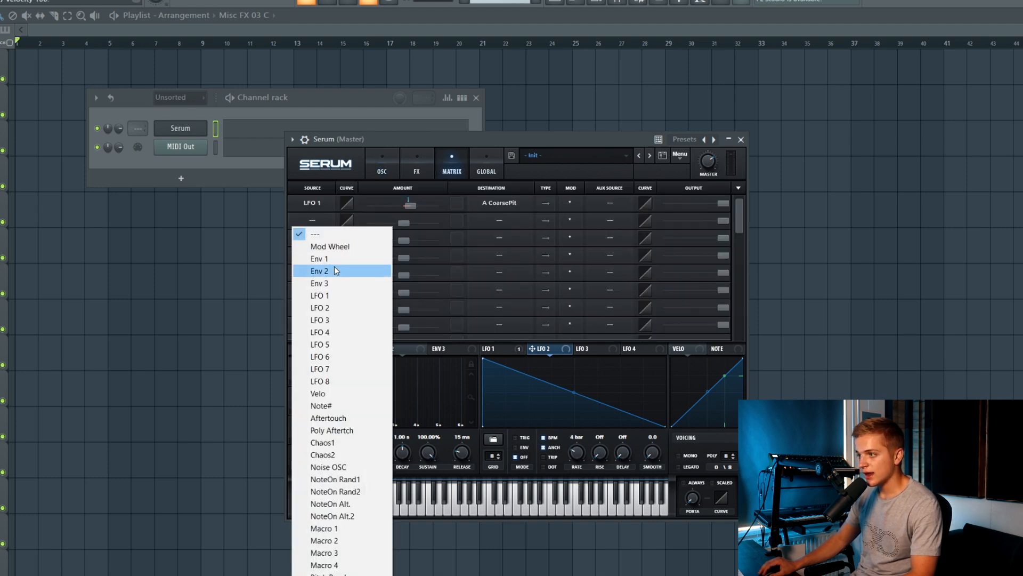
{"action": "left_click", "coordinate": [333, 308]}
{"action": "left_click", "coordinate": [496, 220]}
{"action": "mouse_move", "coordinate": [509, 307]}
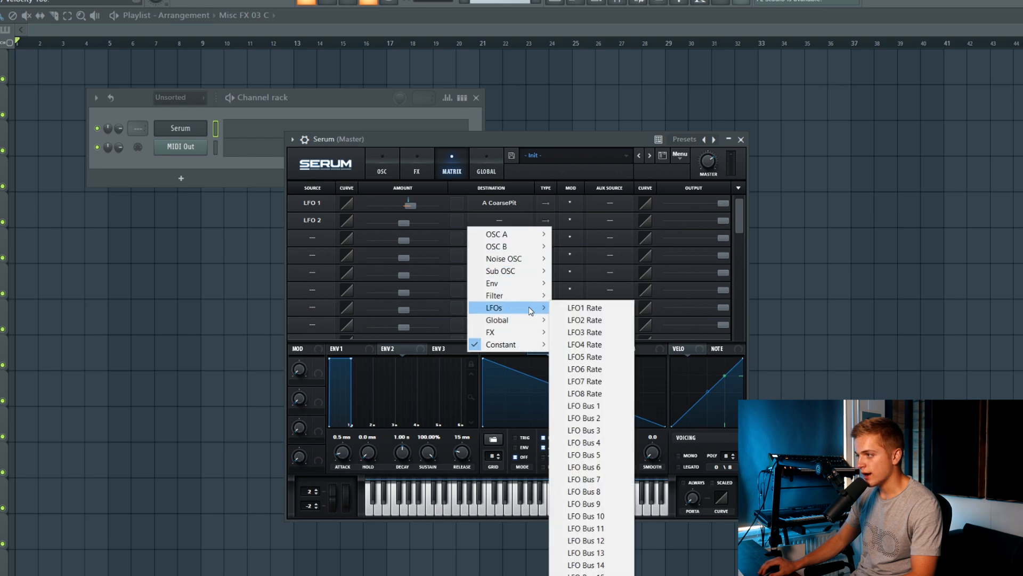
{"action": "left_click", "coordinate": [586, 306]}
{"action": "left_click_drag", "start_coordinate": [404, 221], "coordinate": [439, 226]}
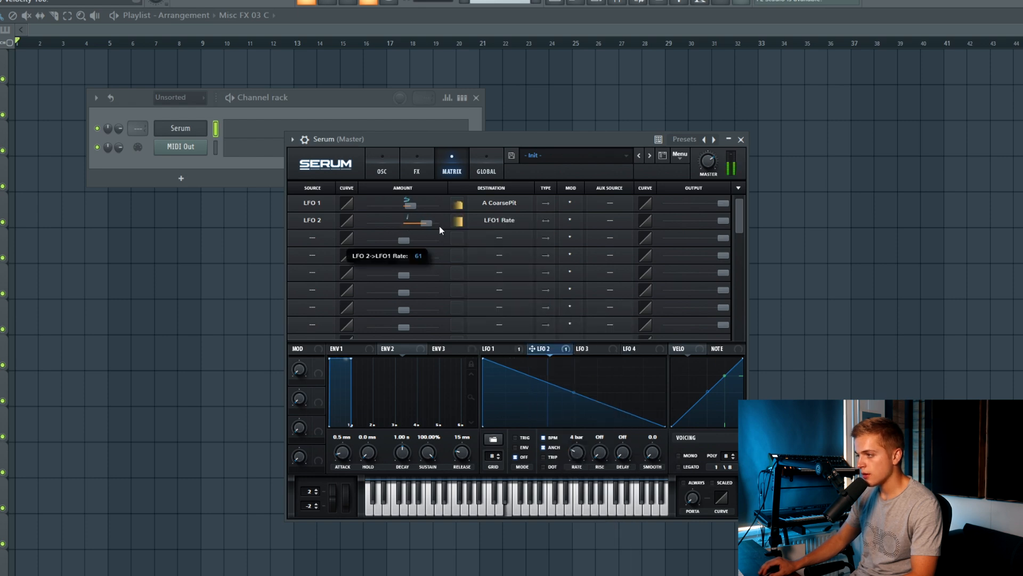
Step: Set LFO 2's rate to 2 bar with a smaller amount on LFO1 Rate, and set LFO 1's rate to about 6.5 Hz
{"action": "left_click_drag", "start_coordinate": [580, 447], "coordinate": [582, 441]}
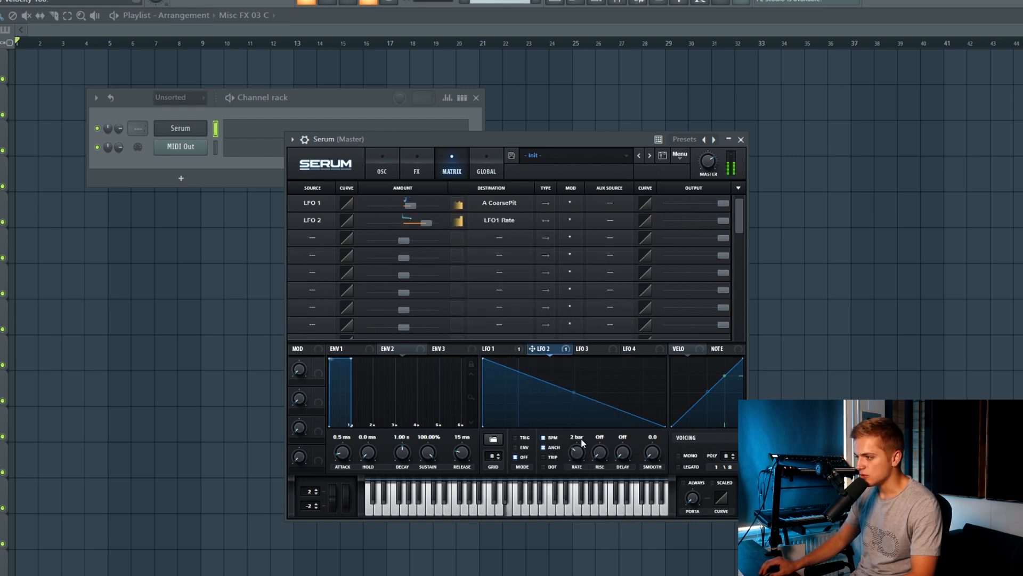
{"action": "left_click", "coordinate": [517, 349]}
{"action": "left_click_drag", "start_coordinate": [415, 213], "coordinate": [421, 220]}
{"action": "left_click_drag", "start_coordinate": [576, 453], "coordinate": [575, 473]}
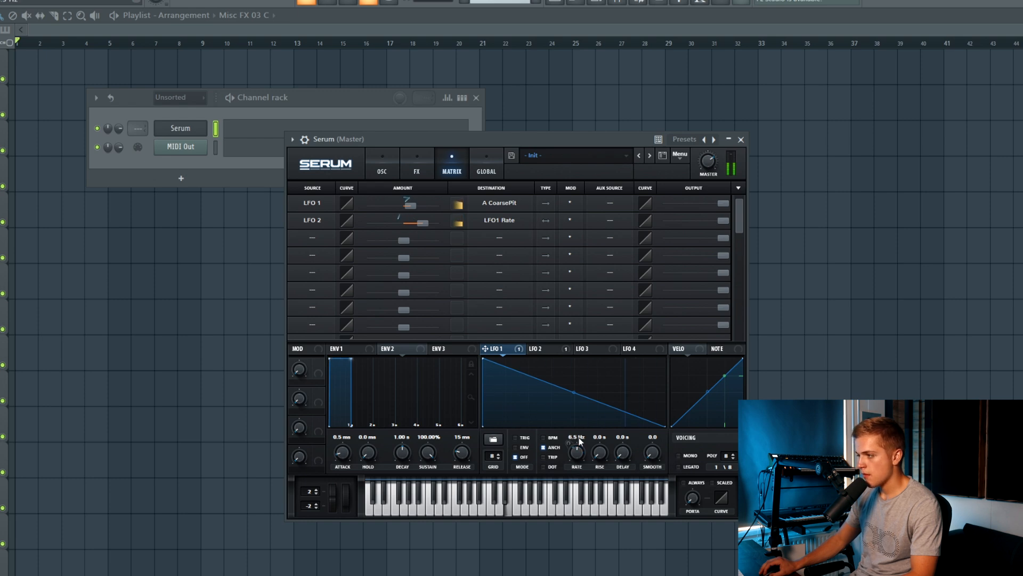
Step: Enable the Distortion effect and set its type to Downsample
{"action": "left_click", "coordinate": [588, 350]}
{"action": "left_click", "coordinate": [382, 166]}
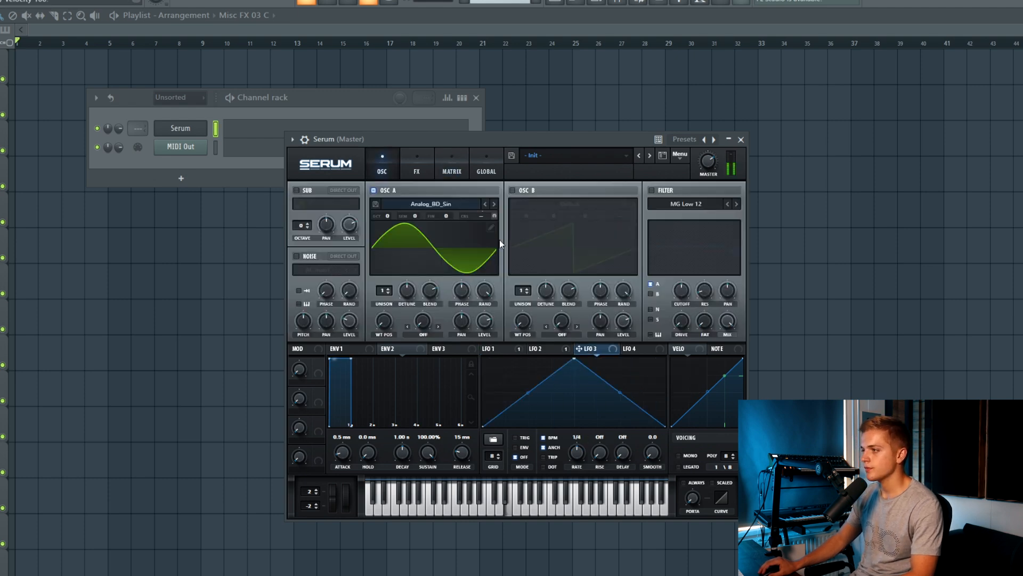
{"action": "left_click", "coordinate": [426, 160]}
{"action": "left_click", "coordinate": [326, 207]}
{"action": "left_click", "coordinate": [457, 200]}
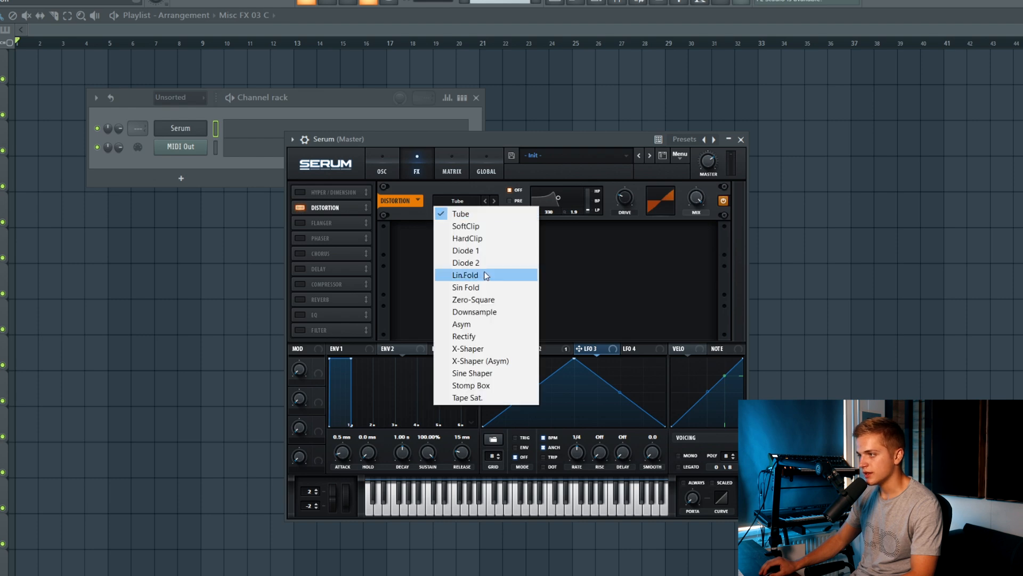
{"action": "left_click", "coordinate": [493, 310]}
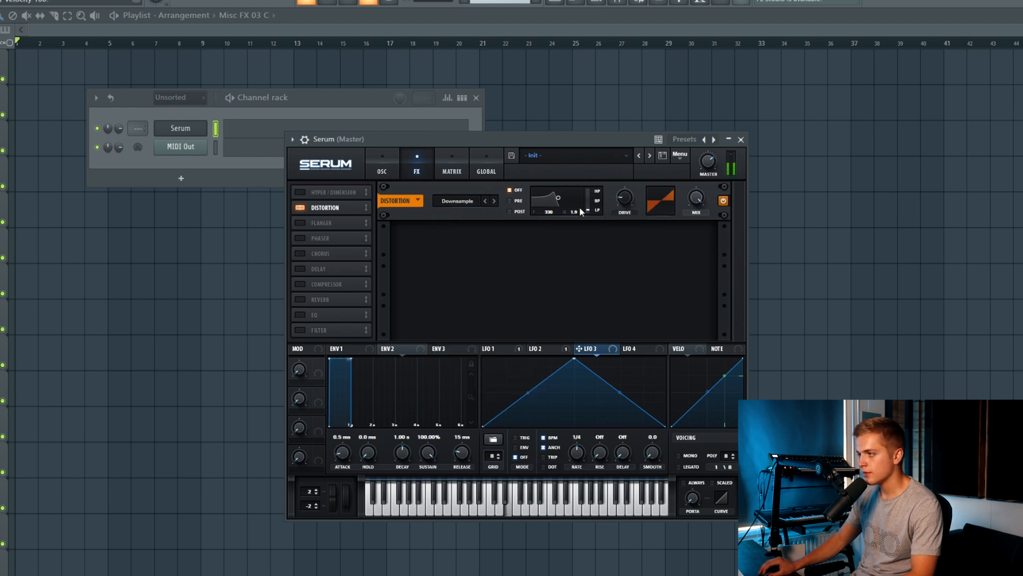
Step: Flatten LFO 3's curve and assign it to oscillator A's coarse pitch with an amount of 12
{"action": "left_click", "coordinate": [395, 168]}
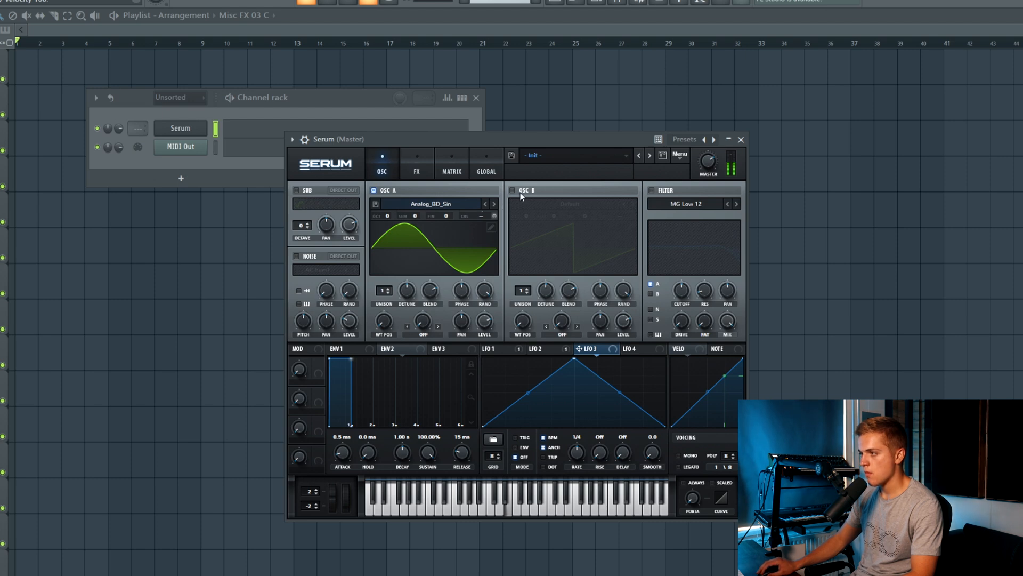
{"action": "left_click", "coordinate": [506, 350]}
{"action": "left_click", "coordinate": [627, 349]}
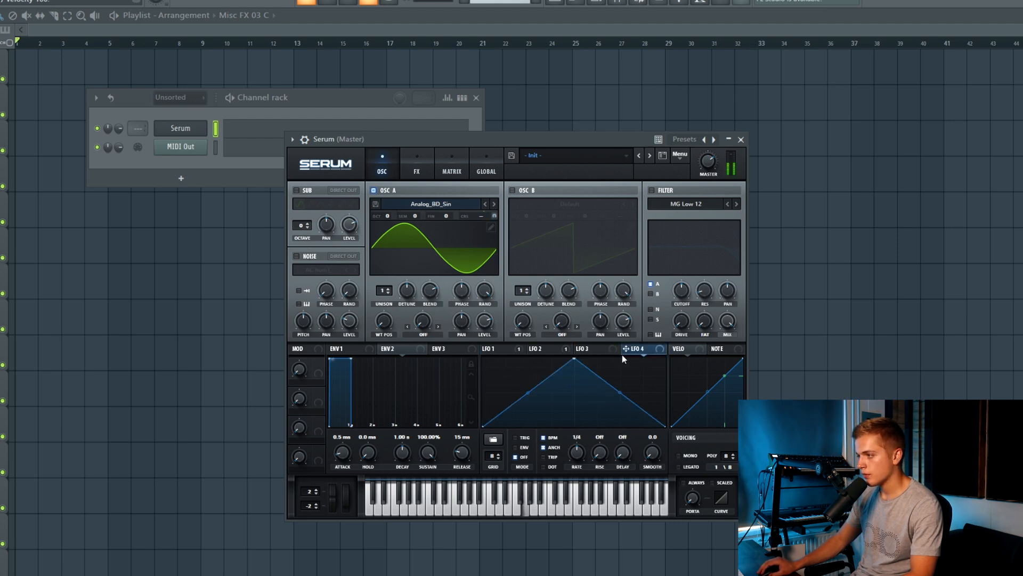
{"action": "left_click", "coordinate": [580, 350]}
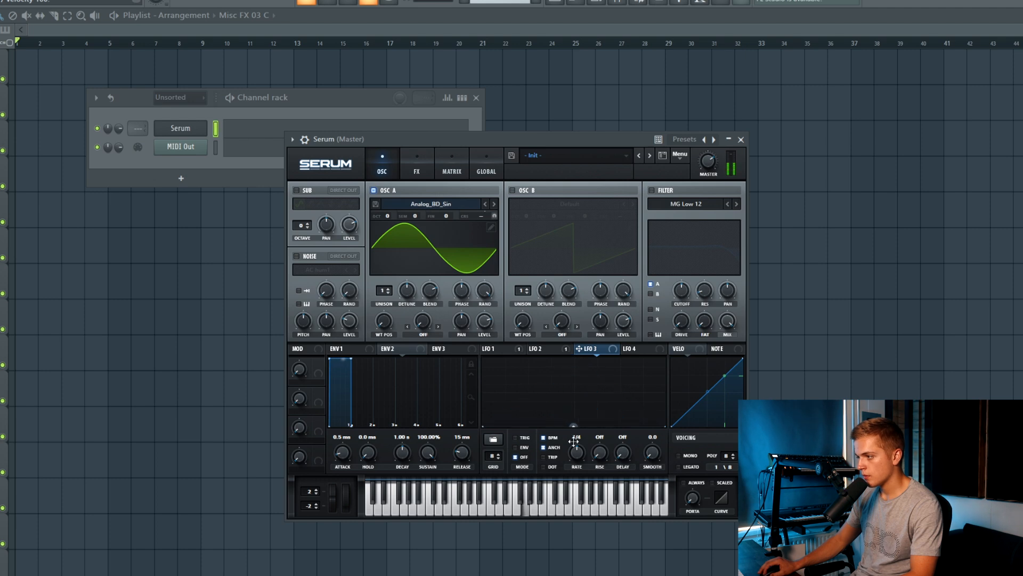
{"action": "left_click_drag", "start_coordinate": [579, 349], "coordinate": [491, 217]}
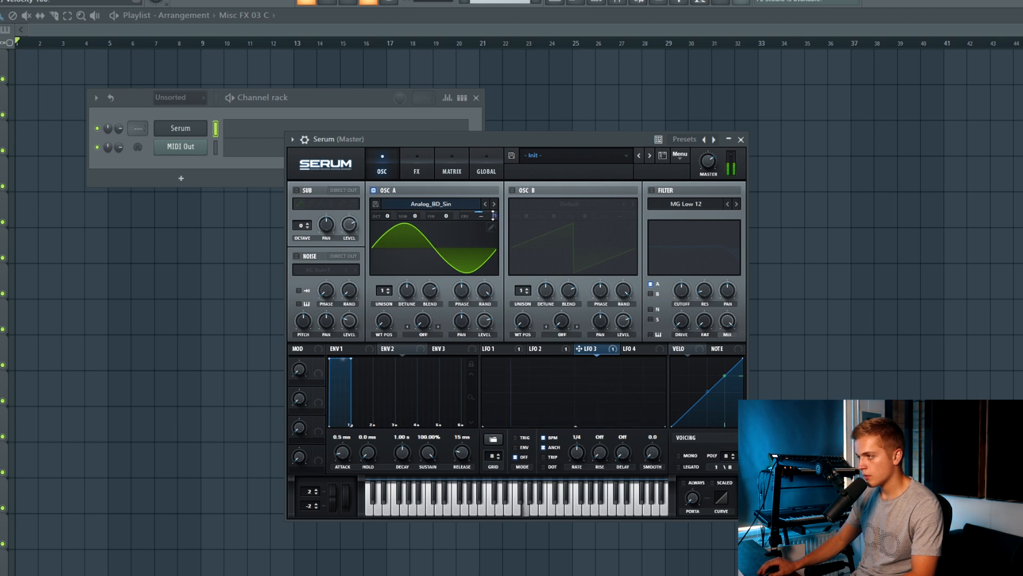
{"action": "mouse_move", "coordinate": [494, 224]}
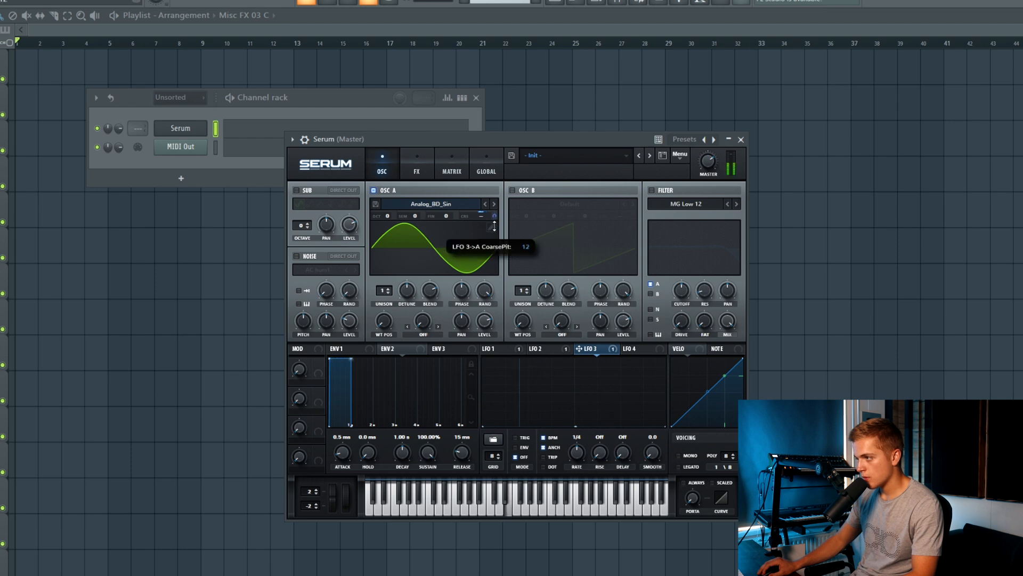
Step: Raise LFO 3's end point into a ramp over the second half, with a 2 bar rate and ENV mode
{"action": "left_click_drag", "start_coordinate": [576, 461], "coordinate": [576, 472]}
{"action": "left_click_drag", "start_coordinate": [665, 425], "coordinate": [664, 347]}
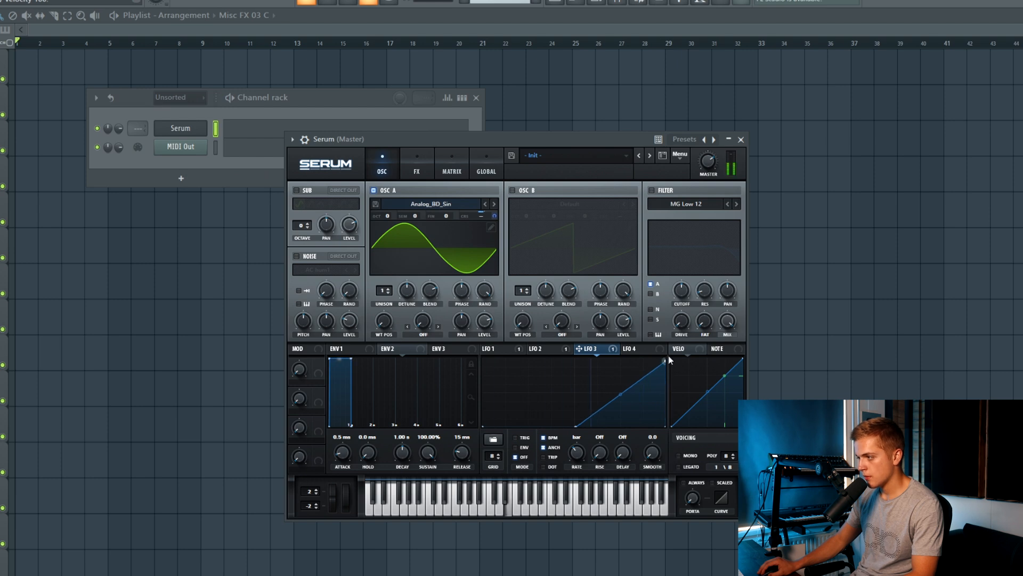
{"action": "left_click_drag", "start_coordinate": [665, 362], "coordinate": [669, 348]}
{"action": "left_click_drag", "start_coordinate": [580, 454], "coordinate": [582, 459]}
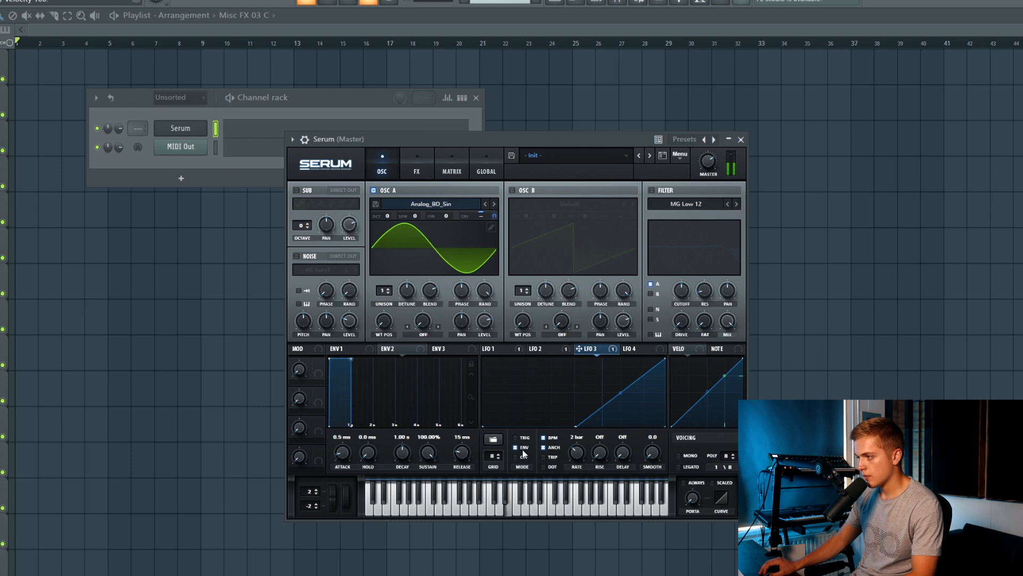
Step: Reshape LFO 2 in ENV mode so it falls to a low point past the middle and rises again at the end
{"action": "left_click", "coordinate": [543, 349]}
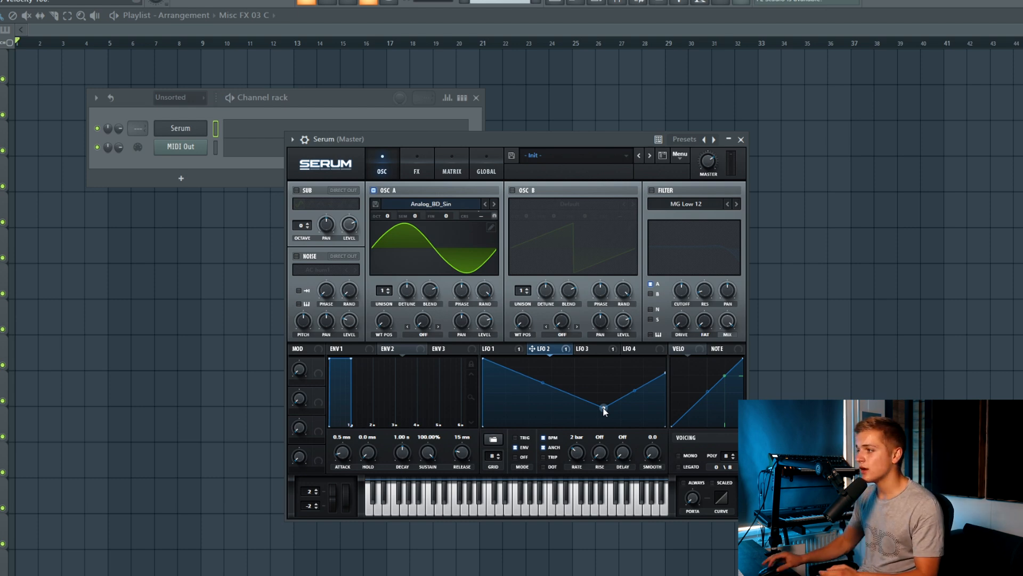
{"action": "left_click_drag", "start_coordinate": [417, 136], "coordinate": [284, 163]}
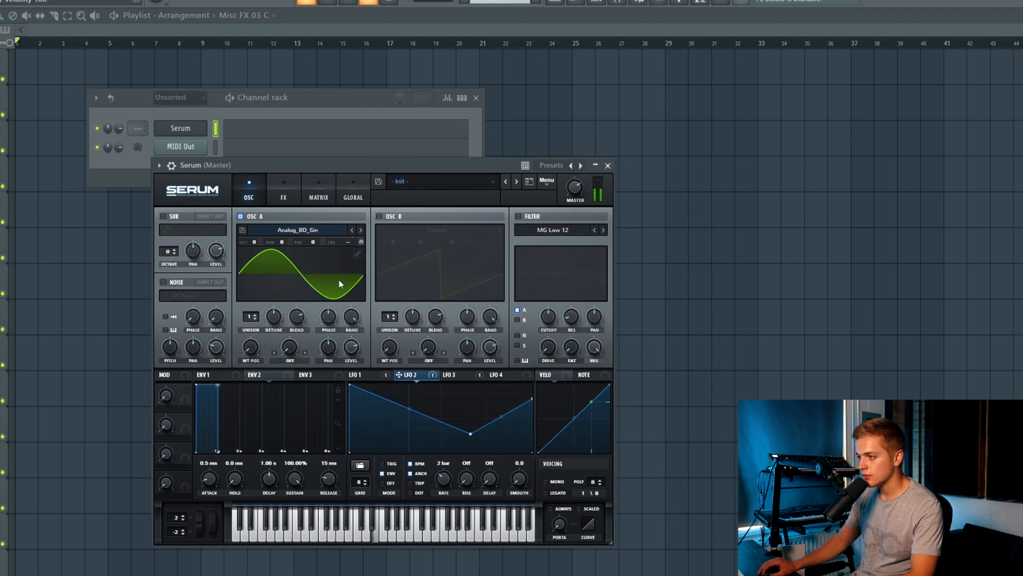
Step: Enable the MG Low 12 filter and assign LFO 1 to its cutoff
{"action": "left_click", "coordinate": [517, 216]}
{"action": "left_click_drag", "start_coordinate": [369, 375], "coordinate": [402, 377]}
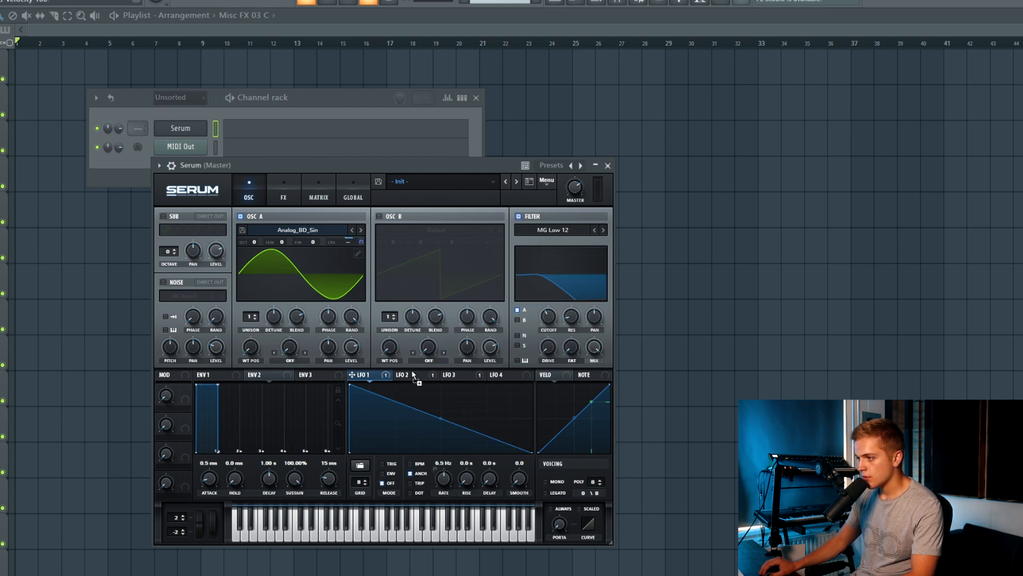
{"action": "left_click_drag", "start_coordinate": [543, 313], "coordinate": [544, 313]}
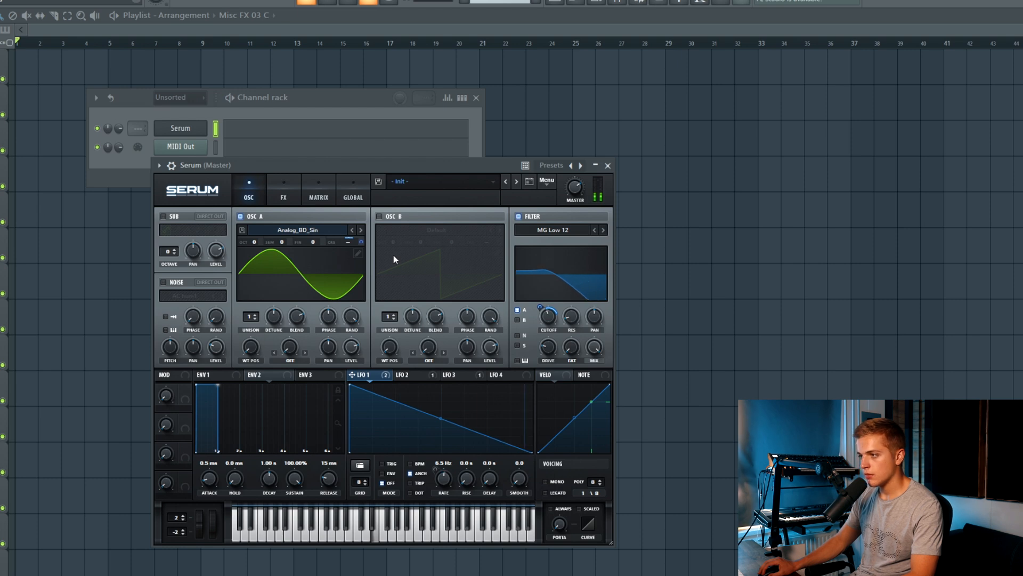
Step: Enable the Reverb effect and assign LFO 3 to its mix with an amount of about 42
{"action": "left_click", "coordinate": [283, 192]}
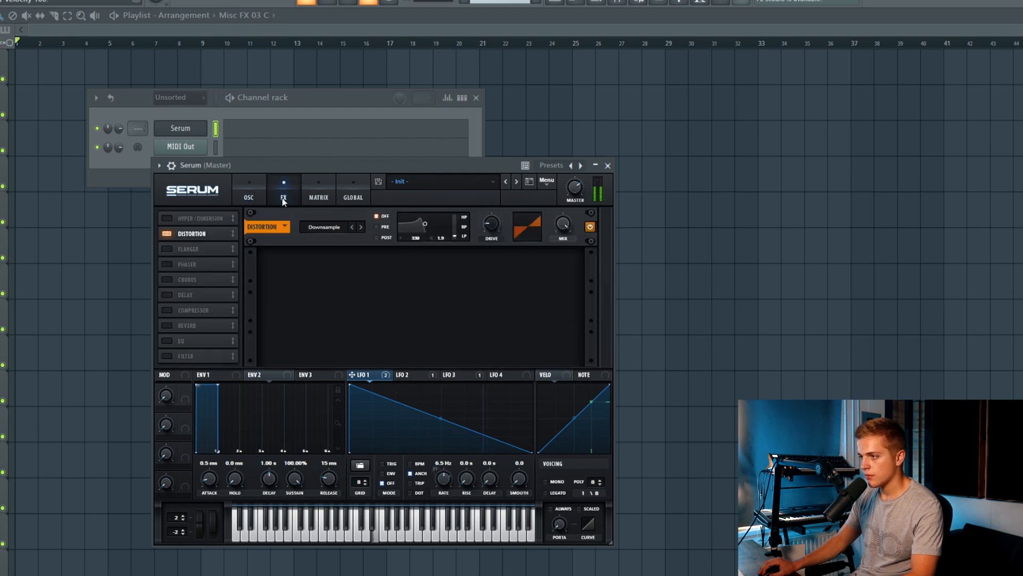
{"action": "left_click", "coordinate": [166, 326]}
{"action": "left_click", "coordinate": [409, 375]}
{"action": "left_click", "coordinate": [449, 375]}
{"action": "left_click", "coordinate": [409, 375]}
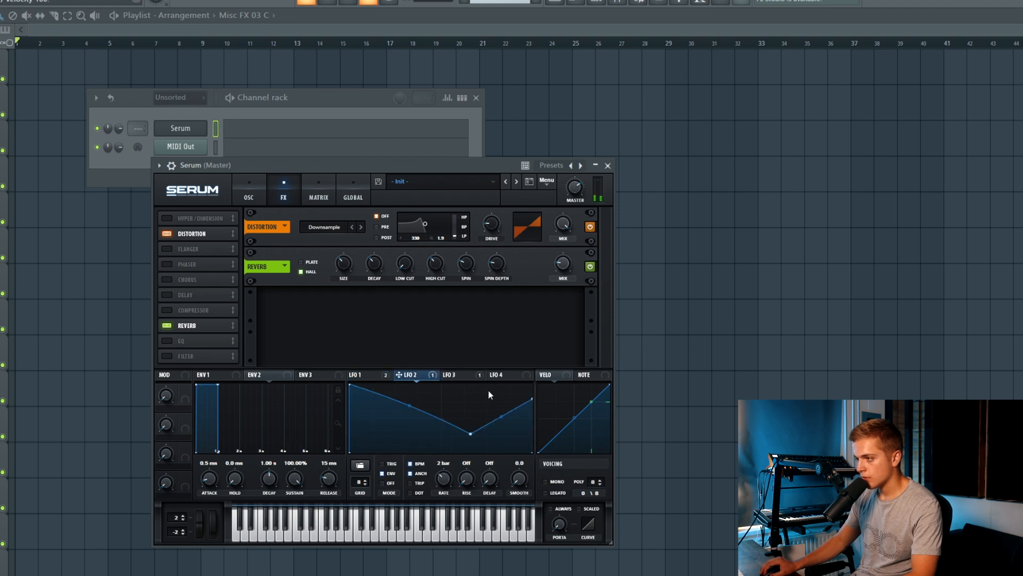
{"action": "left_click", "coordinate": [449, 374]}
{"action": "left_click_drag", "start_coordinate": [466, 357], "coordinate": [556, 264]}
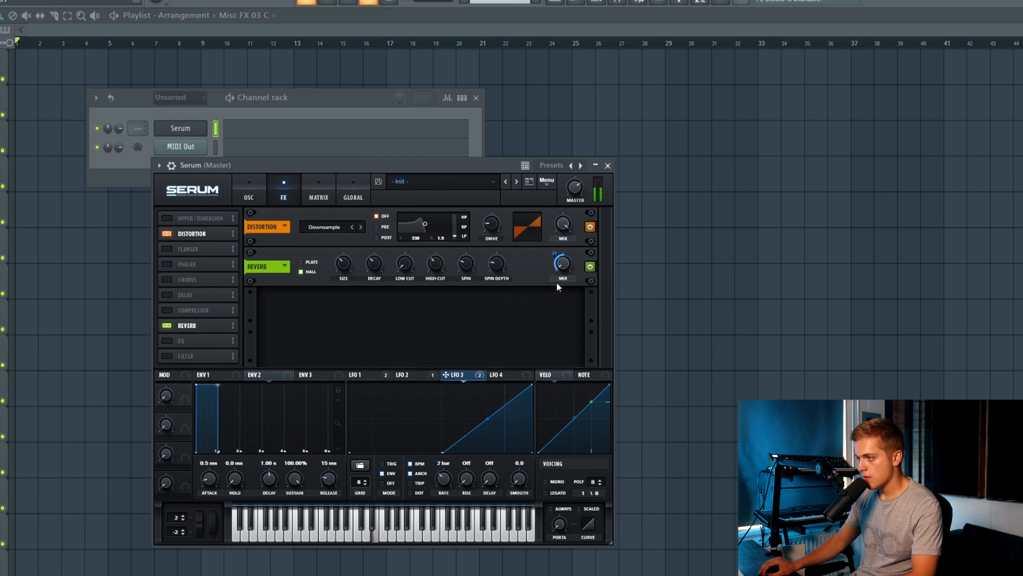
{"action": "mouse_move", "coordinate": [556, 254]}
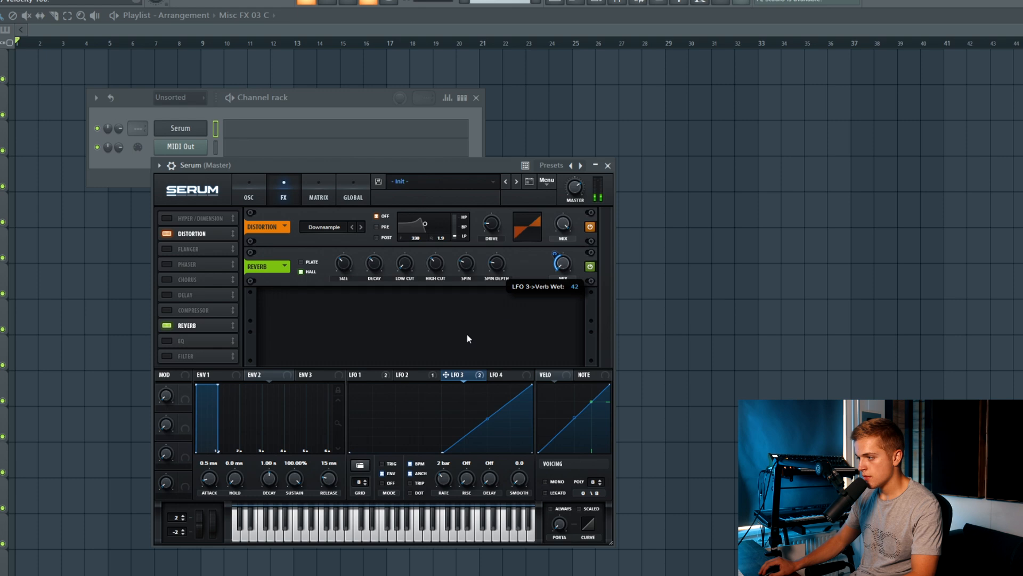
Step: Enable the Phaser effect and lower its mix
{"action": "left_click", "coordinate": [410, 375]}
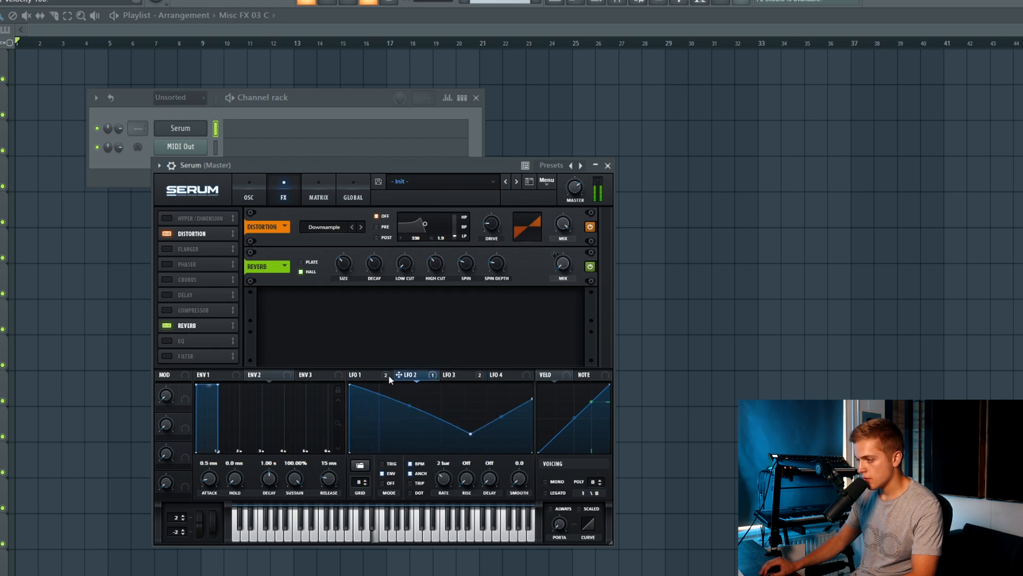
{"action": "left_click", "coordinate": [369, 374]}
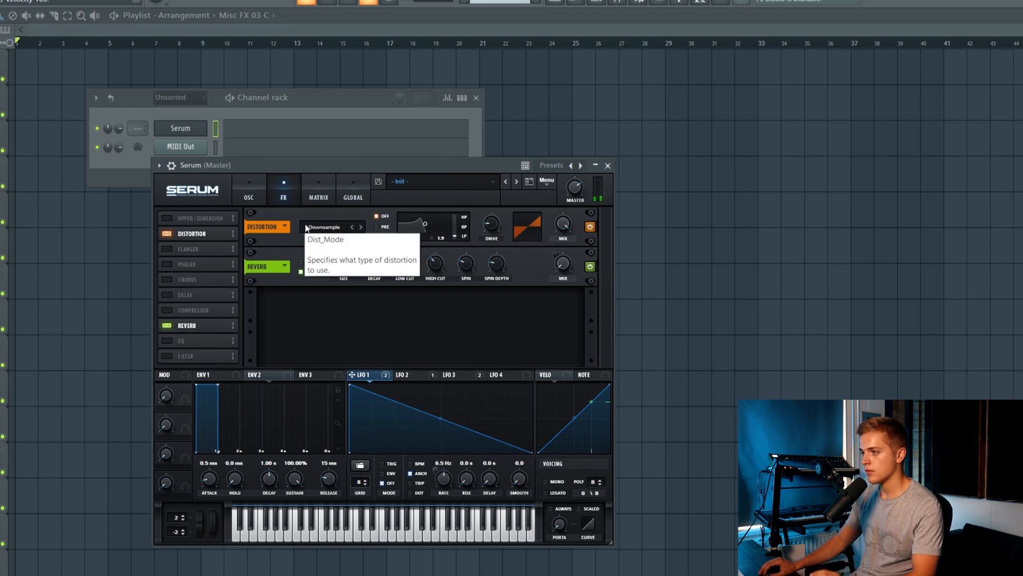
{"action": "left_click", "coordinate": [167, 263]}
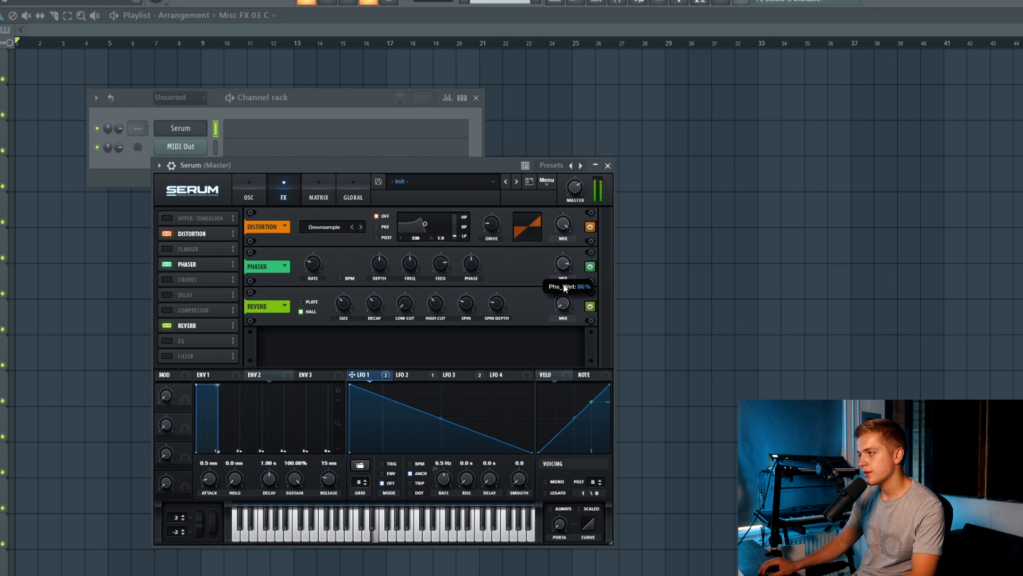
{"action": "left_click_drag", "start_coordinate": [563, 285], "coordinate": [558, 318]}
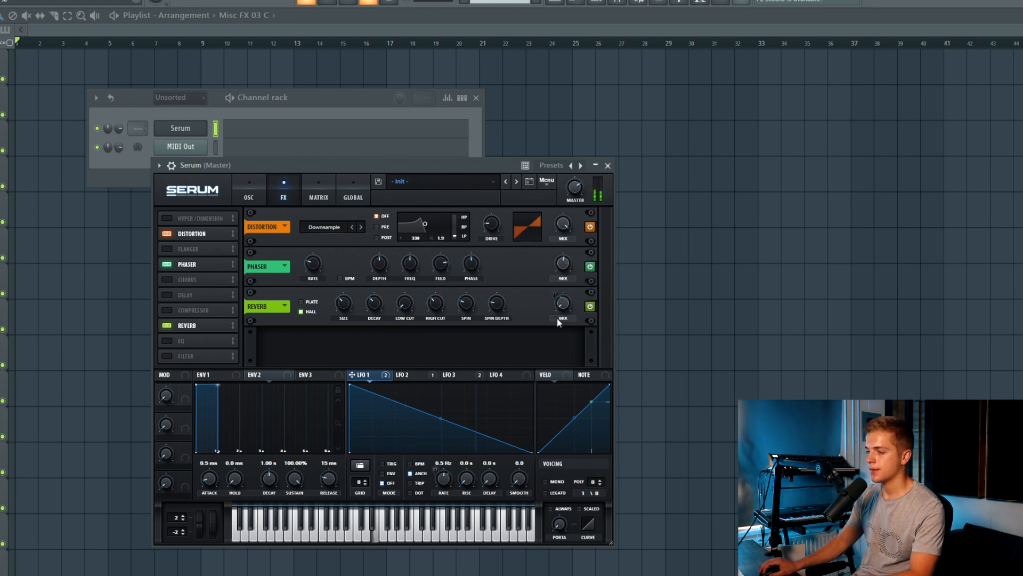
Step: Add a modulation matrix row with LFO 4 as source and master tuning as destination, and raise its amount well into the positive range
{"action": "left_click", "coordinate": [246, 190]}
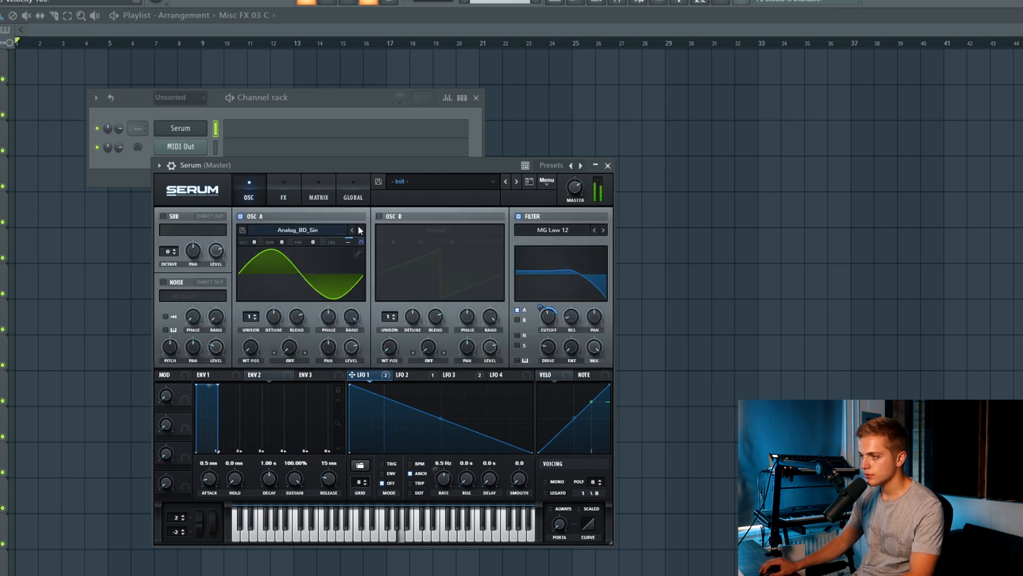
{"action": "left_click", "coordinate": [496, 376]}
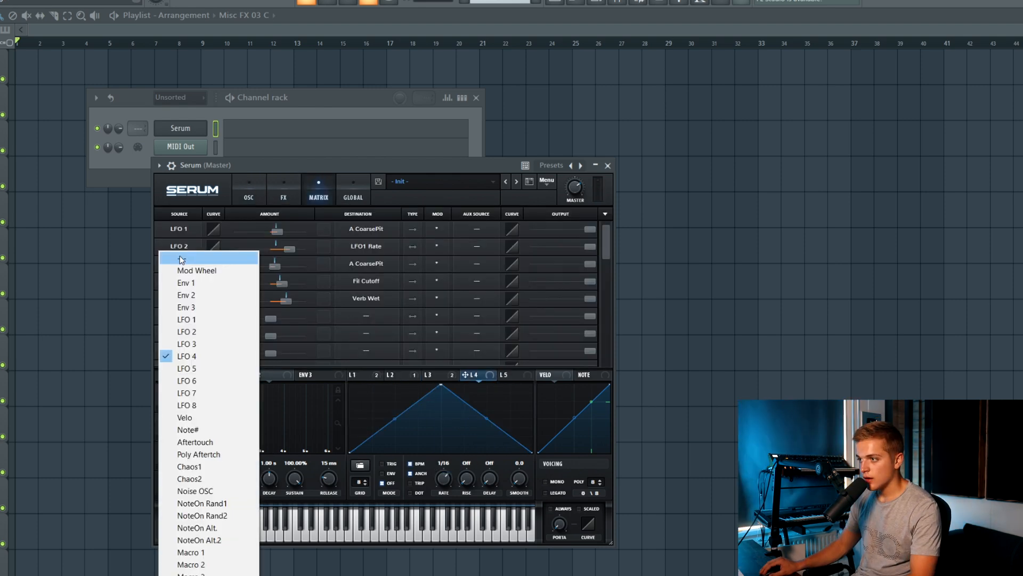
{"action": "left_click", "coordinate": [181, 256]}
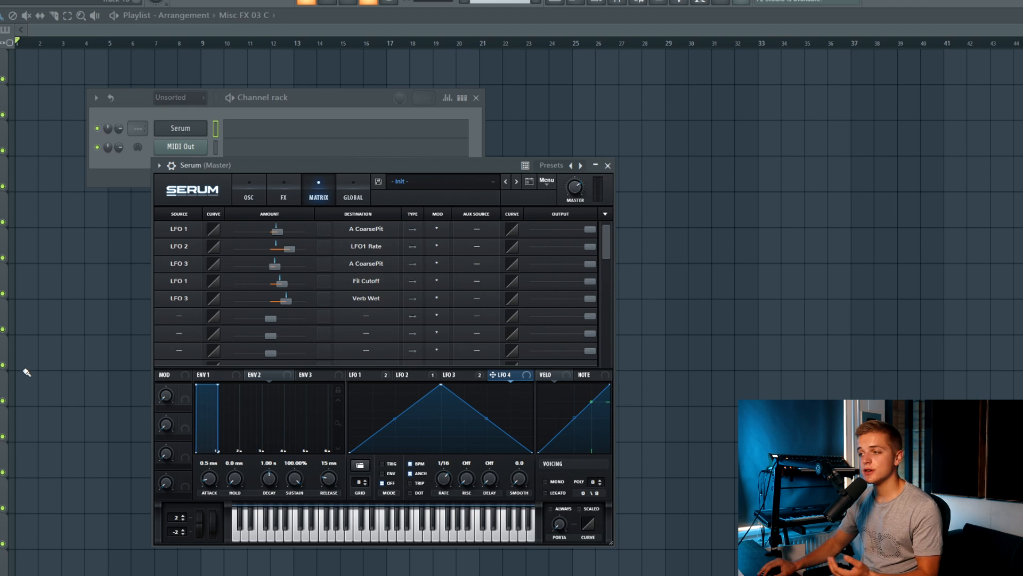
{"action": "left_click", "coordinate": [190, 317]}
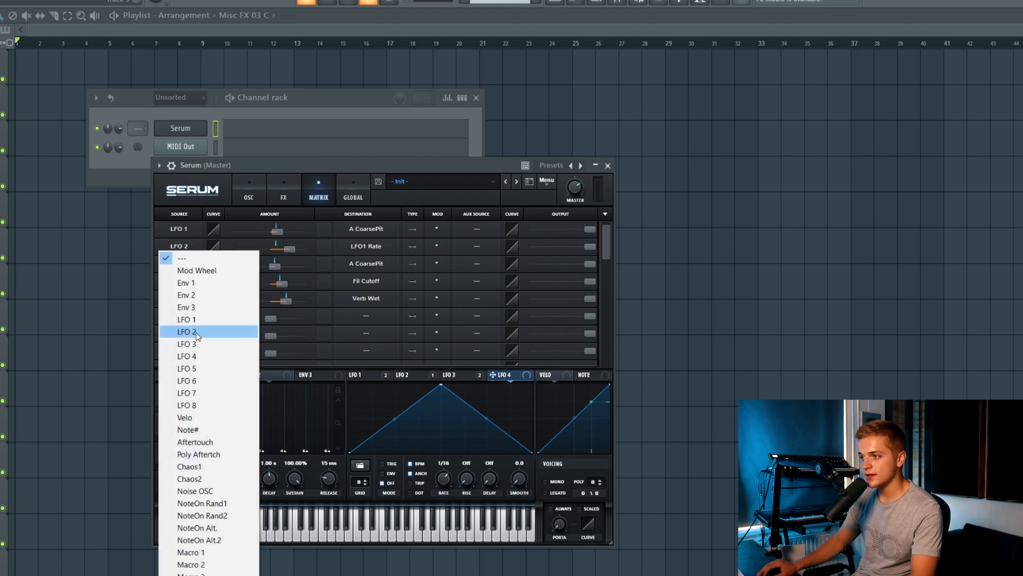
{"action": "left_click", "coordinate": [209, 356]}
{"action": "left_click", "coordinate": [366, 315]}
{"action": "mouse_move", "coordinate": [378, 417]}
{"action": "left_click", "coordinate": [438, 416]}
{"action": "left_click_drag", "start_coordinate": [283, 318], "coordinate": [321, 331]}
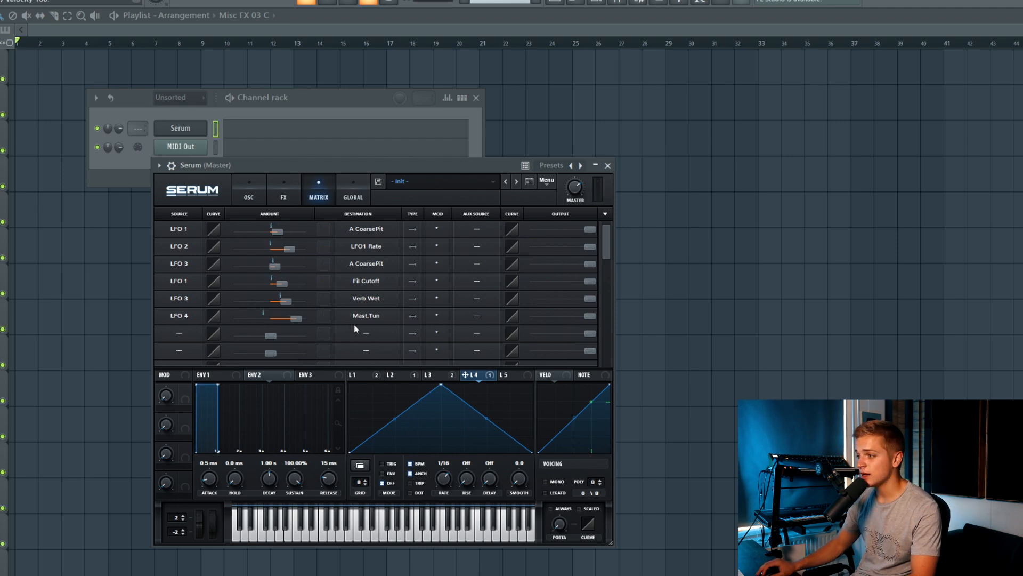
Step: Set LFO 5 as the auxiliary source of the LFO 4 master tuning row
{"action": "left_click_drag", "start_coordinate": [449, 389], "coordinate": [555, 365]}
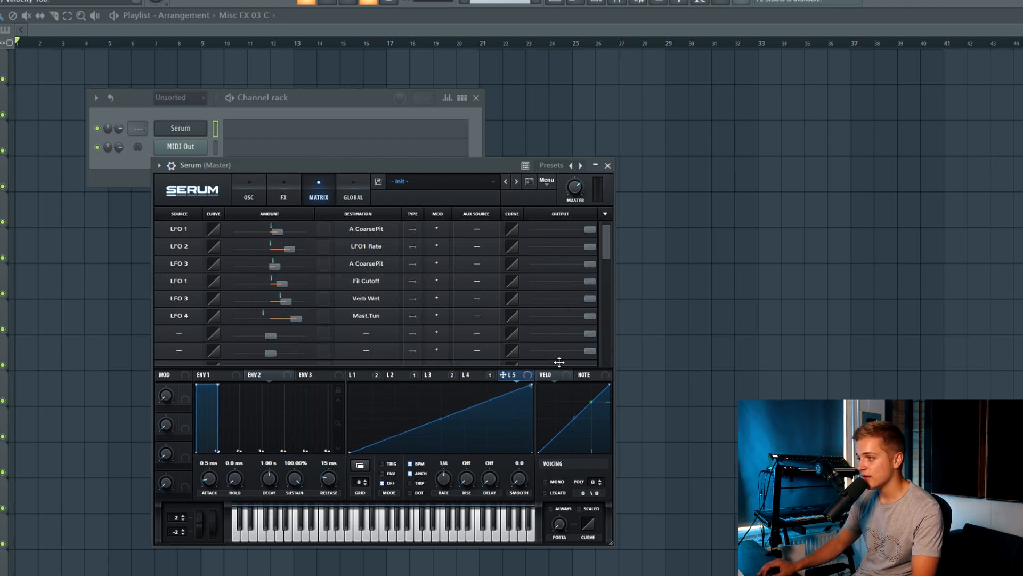
{"action": "left_click", "coordinate": [478, 327]}
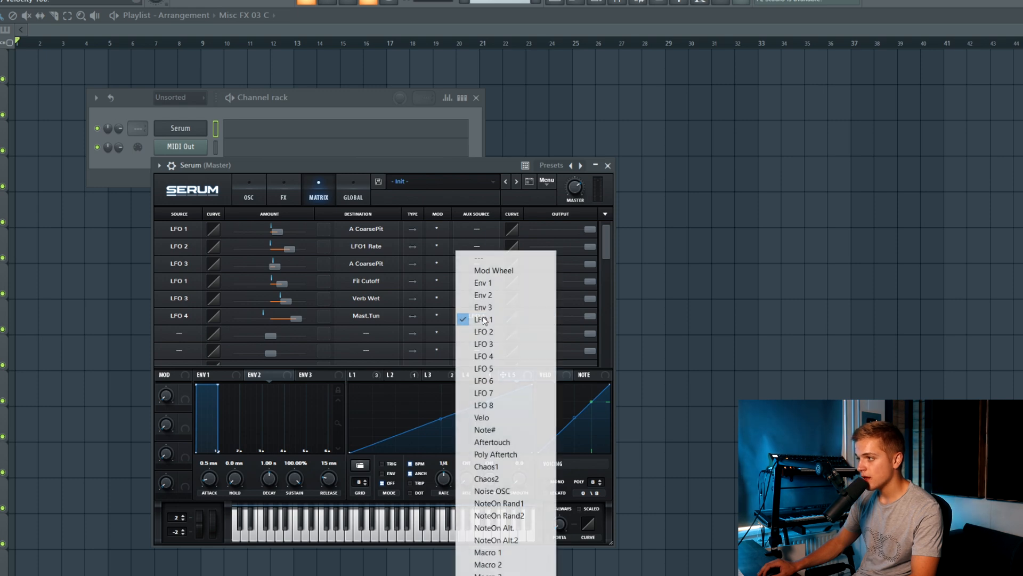
{"action": "left_click", "coordinate": [509, 368]}
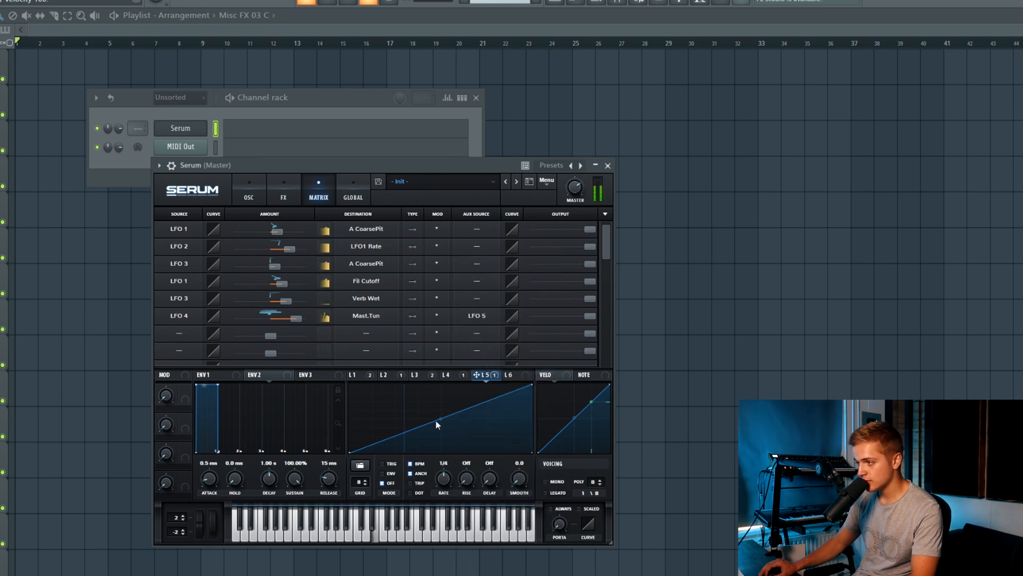
Step: Set LFO 5 to ENV mode with a 2 bar rate and bend its ramp into a curve that stays low and rises steeply at the end
{"action": "left_click_drag", "start_coordinate": [444, 477], "coordinate": [444, 481]}
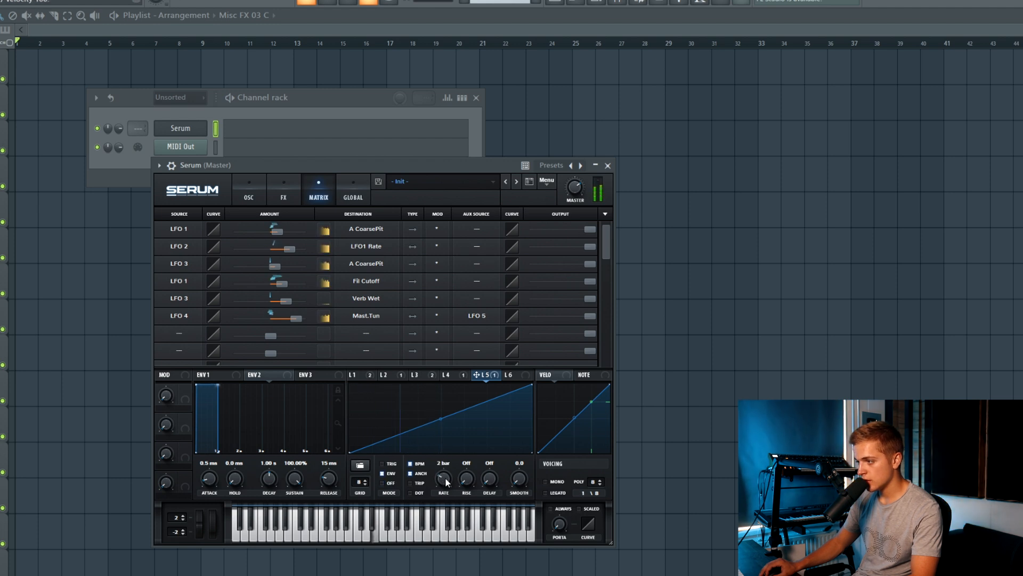
{"action": "left_click_drag", "start_coordinate": [443, 423], "coordinate": [446, 443]}
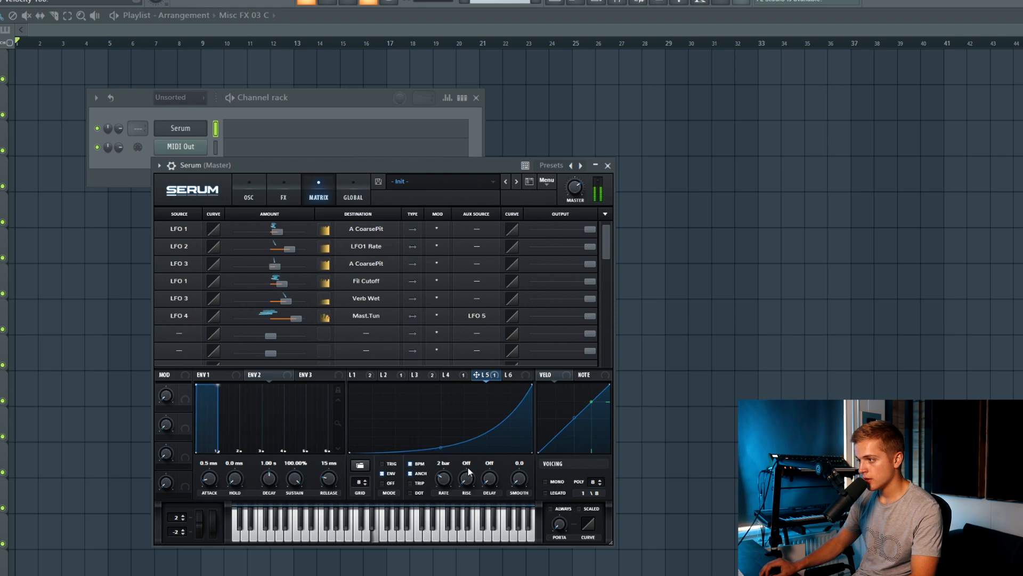
{"action": "left_click_drag", "start_coordinate": [444, 448], "coordinate": [442, 455]}
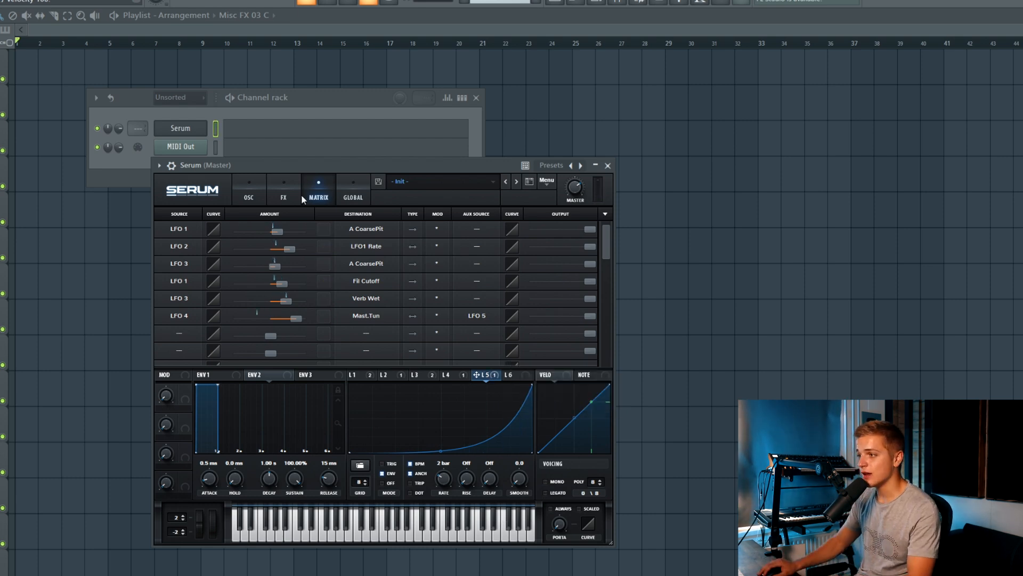
Step: Load the BrightWhite sample into the noise oscillator and enable it
{"action": "left_click", "coordinate": [249, 196]}
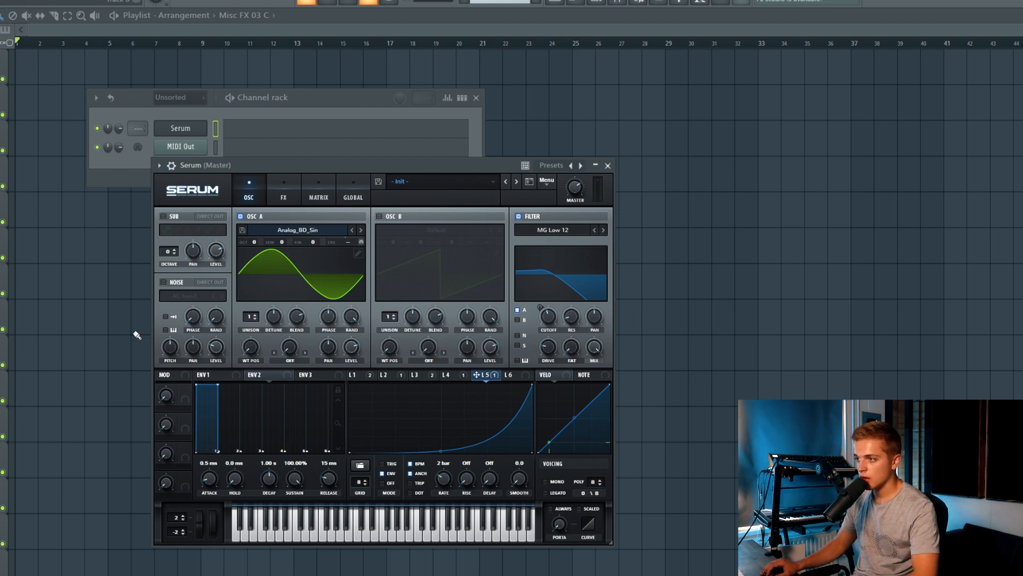
{"action": "left_click", "coordinate": [192, 295]}
{"action": "mouse_move", "coordinate": [194, 306]}
{"action": "left_click", "coordinate": [286, 357]}
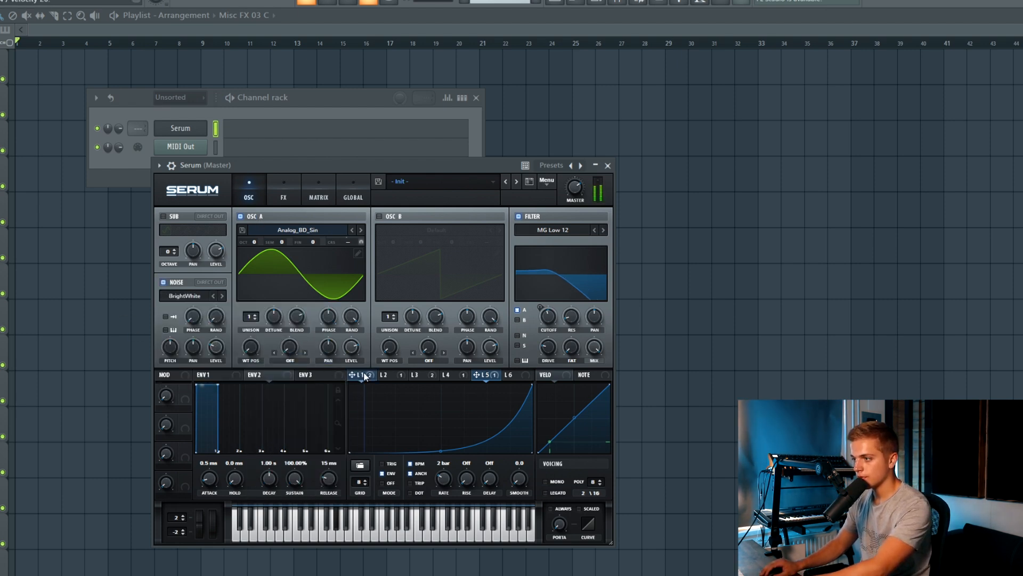
Step: Assign LFO 1 to the noise oscillator's pan with an amount of 90
{"action": "left_click", "coordinate": [359, 375]}
{"action": "left_click_drag", "start_coordinate": [352, 375], "coordinate": [193, 347]}
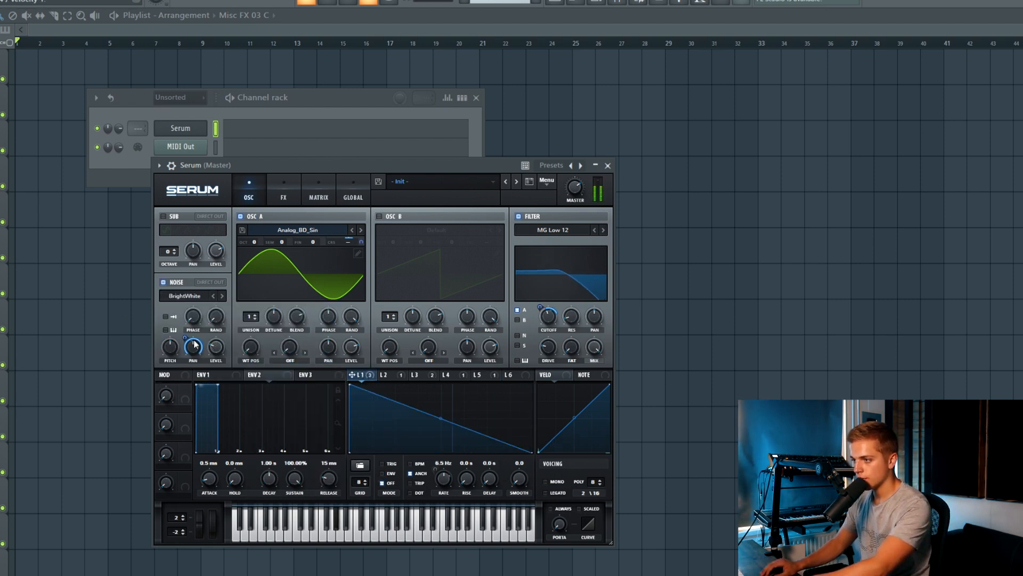
{"action": "right_click", "coordinate": [193, 347]}
{"action": "left_click", "coordinate": [185, 340]}
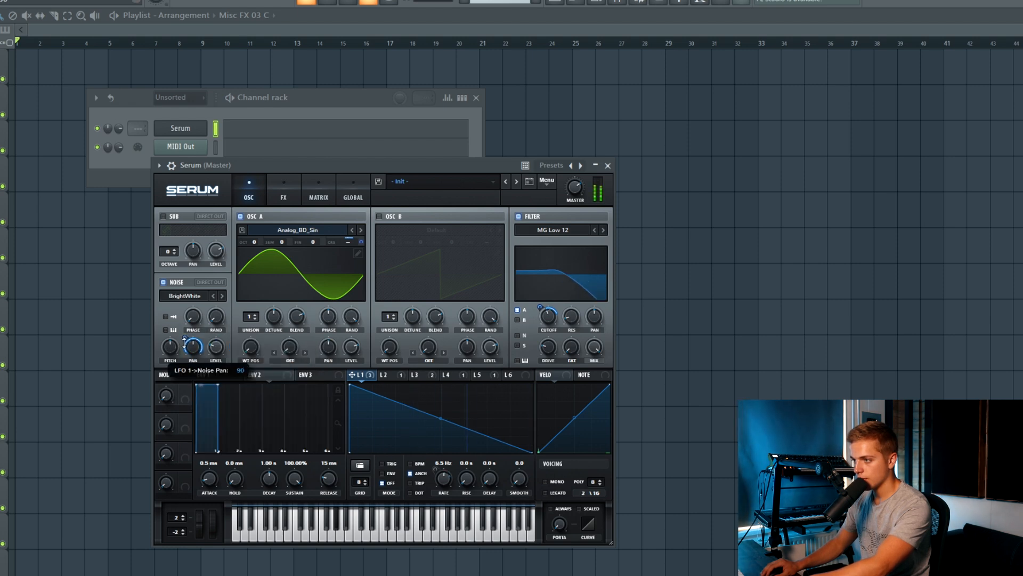
Step: Assign LFO 1 to the noise level, and route the noise through the filter with a lowered cutoff
{"action": "left_click_drag", "start_coordinate": [352, 375], "coordinate": [216, 347]}
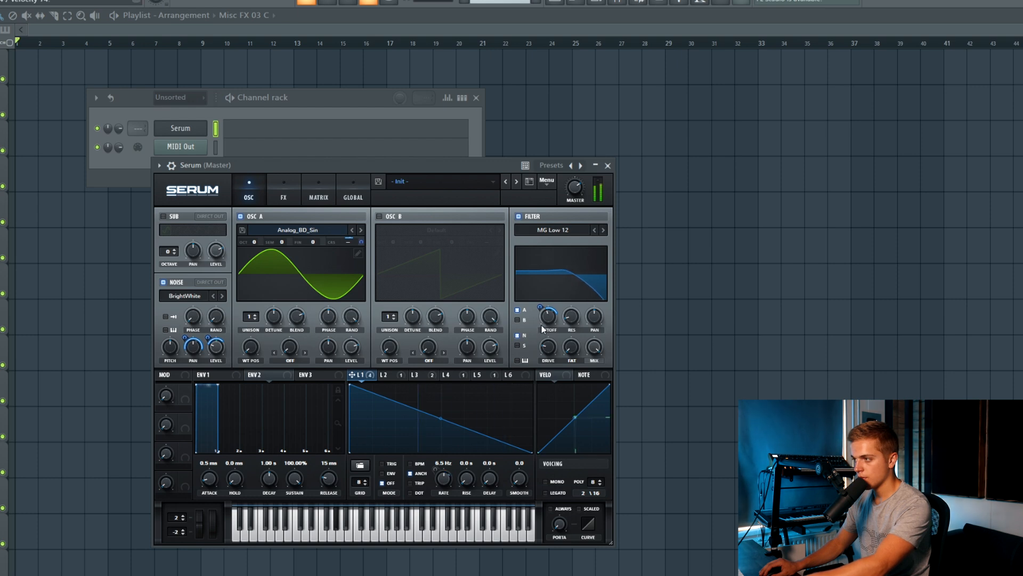
{"action": "left_click_drag", "start_coordinate": [546, 321], "coordinate": [554, 342]}
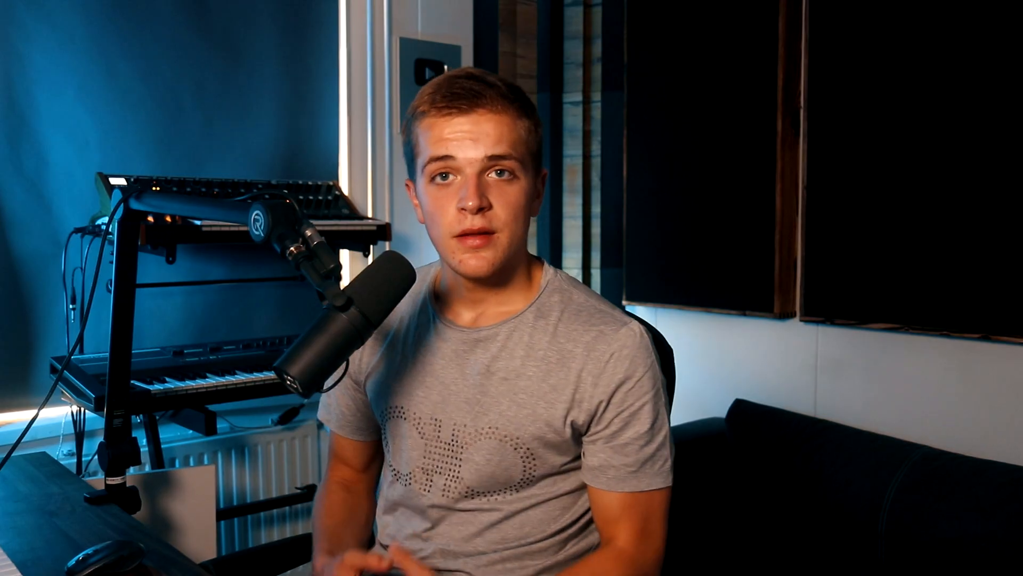